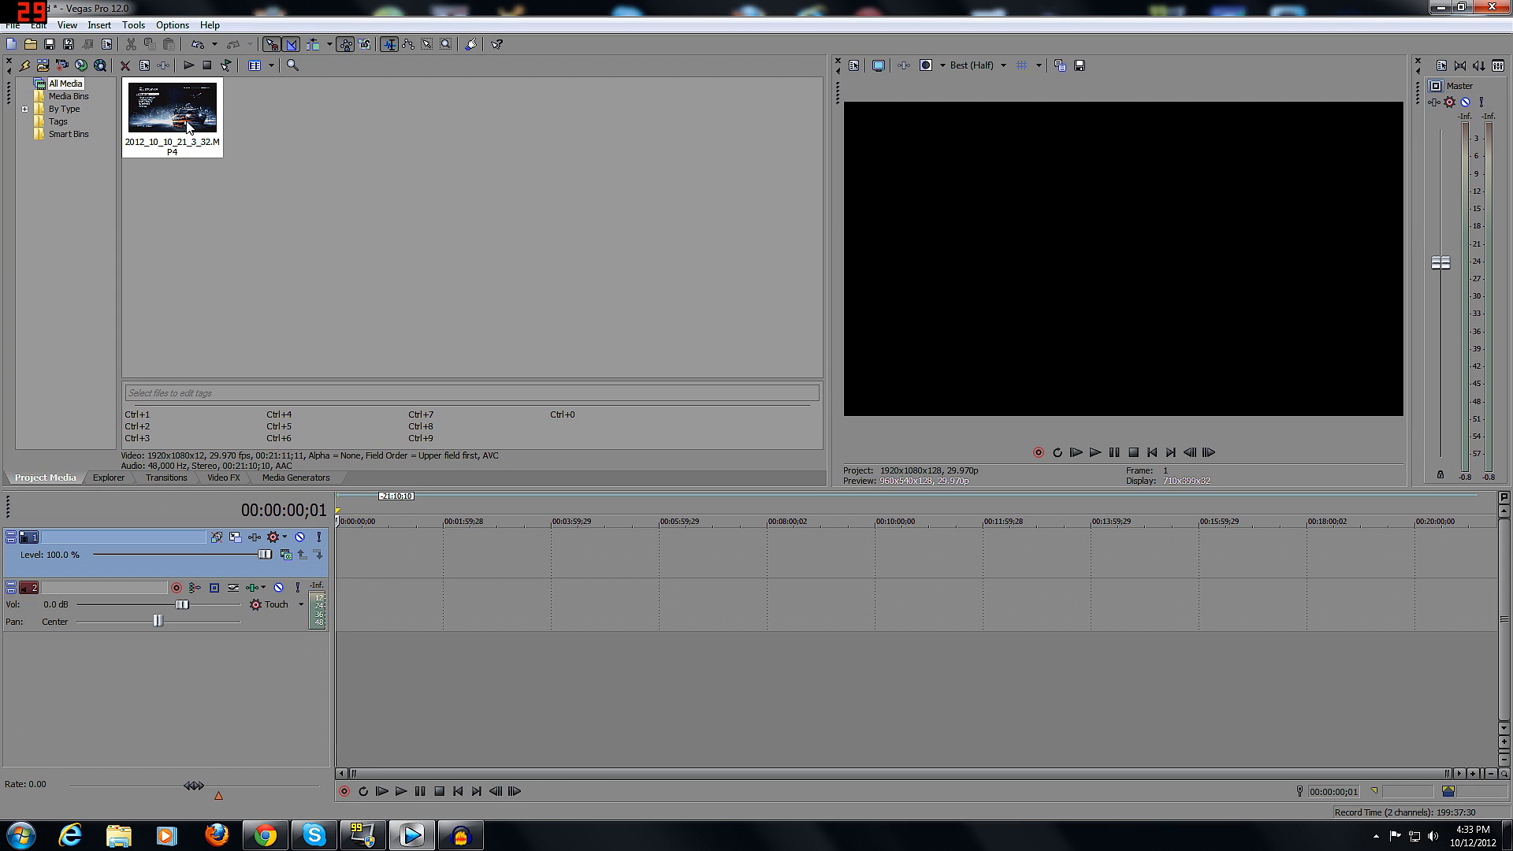
# Step: Place the clip 2012_10_10_21_3_32.MP4 at the start of the timeline and move the playhead to about 00:06:47
pyautogui.moveTo(190, 132); pyautogui.dragTo(174, 102)
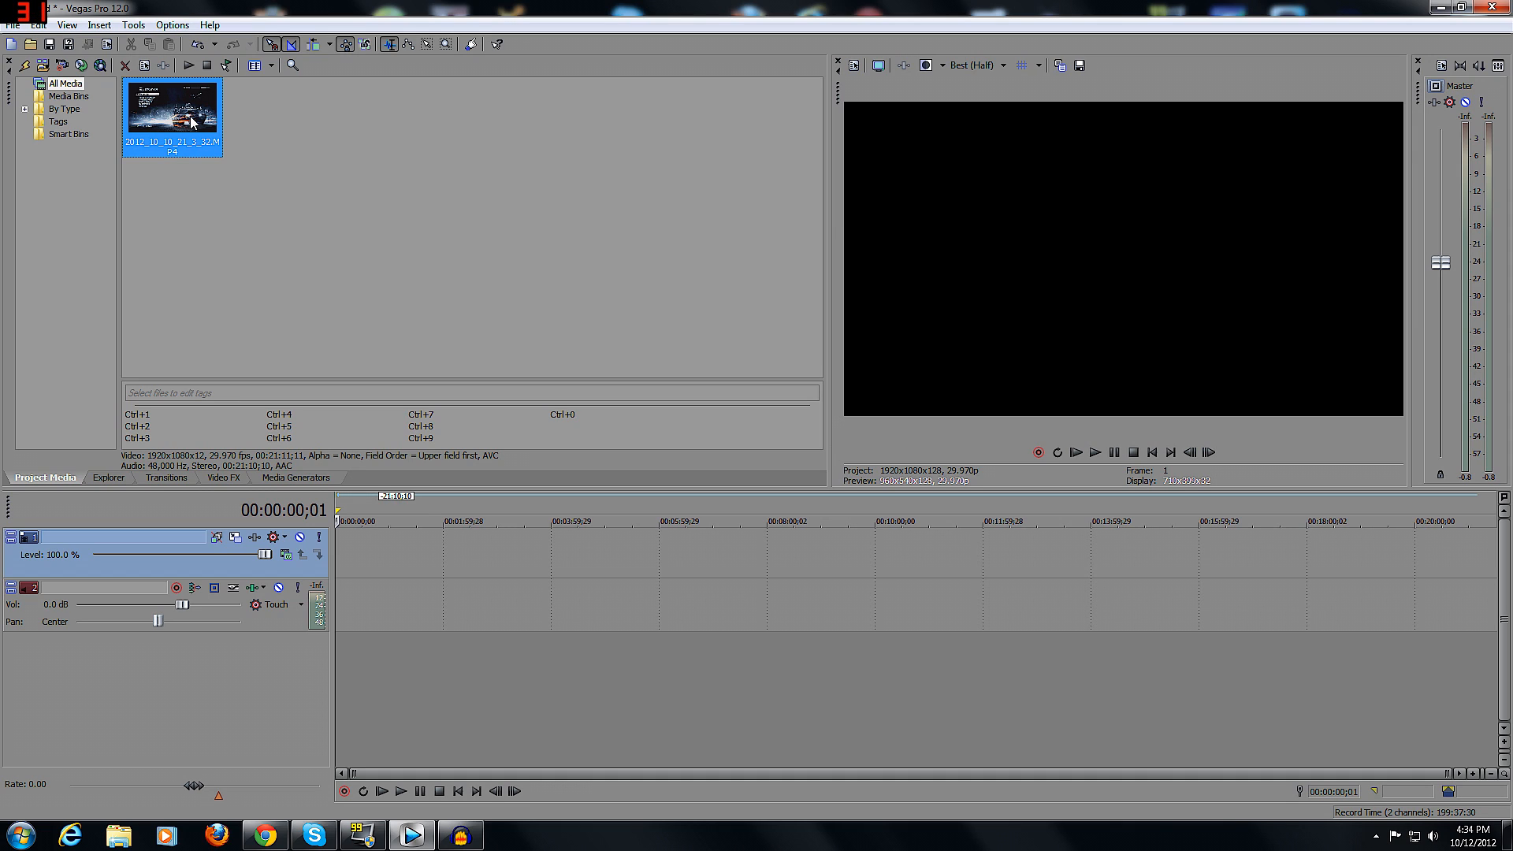
pyautogui.moveTo(190, 116); pyautogui.dragTo(347, 566)
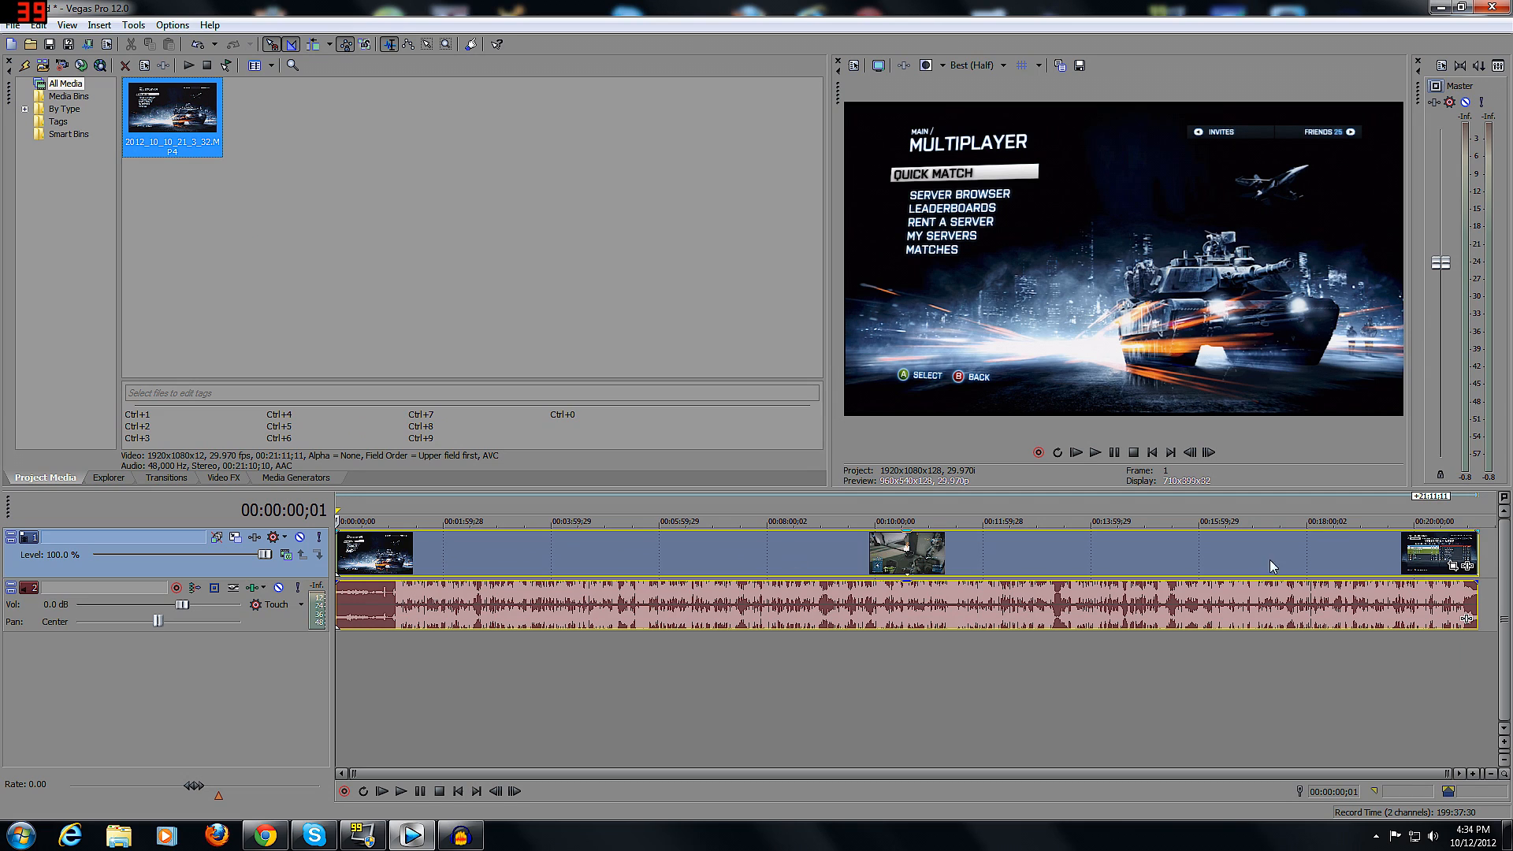
pyautogui.click(701, 552)
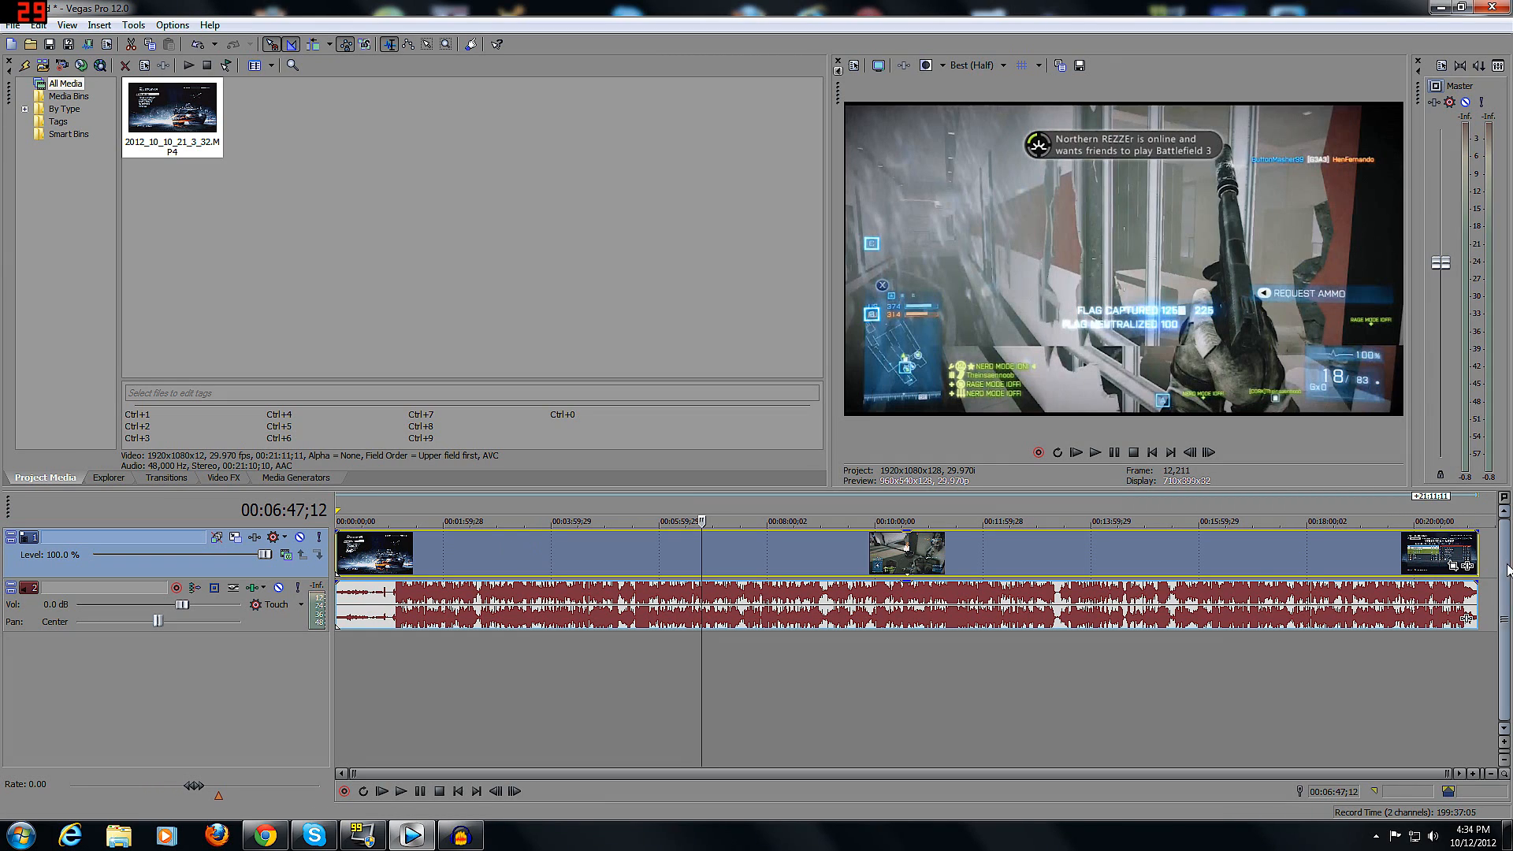
# Step: In the video event's properties, disable resampling and enable Reduce interlace flicker
pyautogui.rightClick(617, 556)
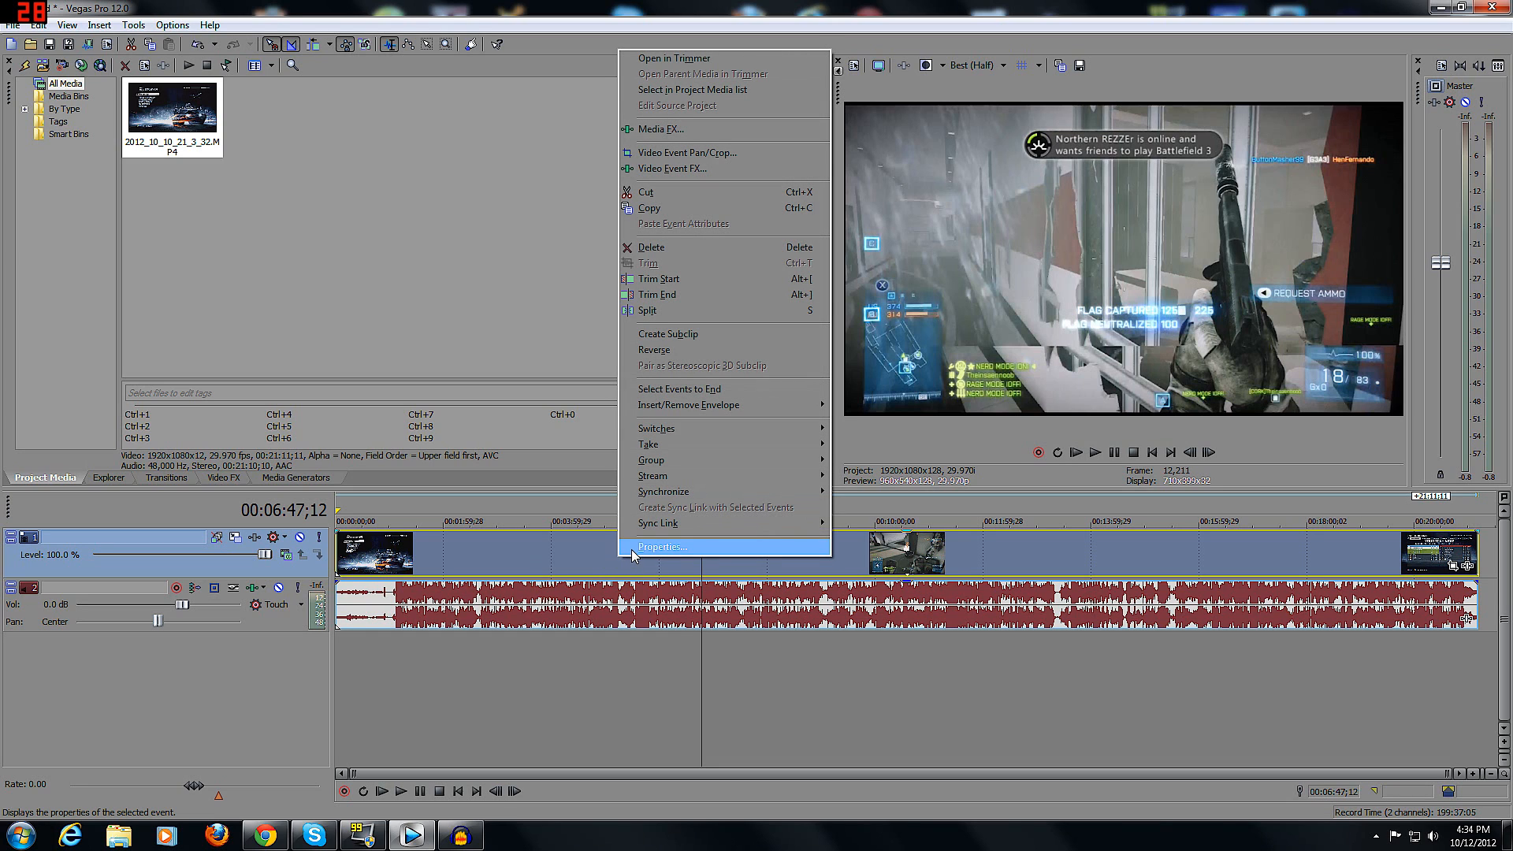
pyautogui.click(632, 548)
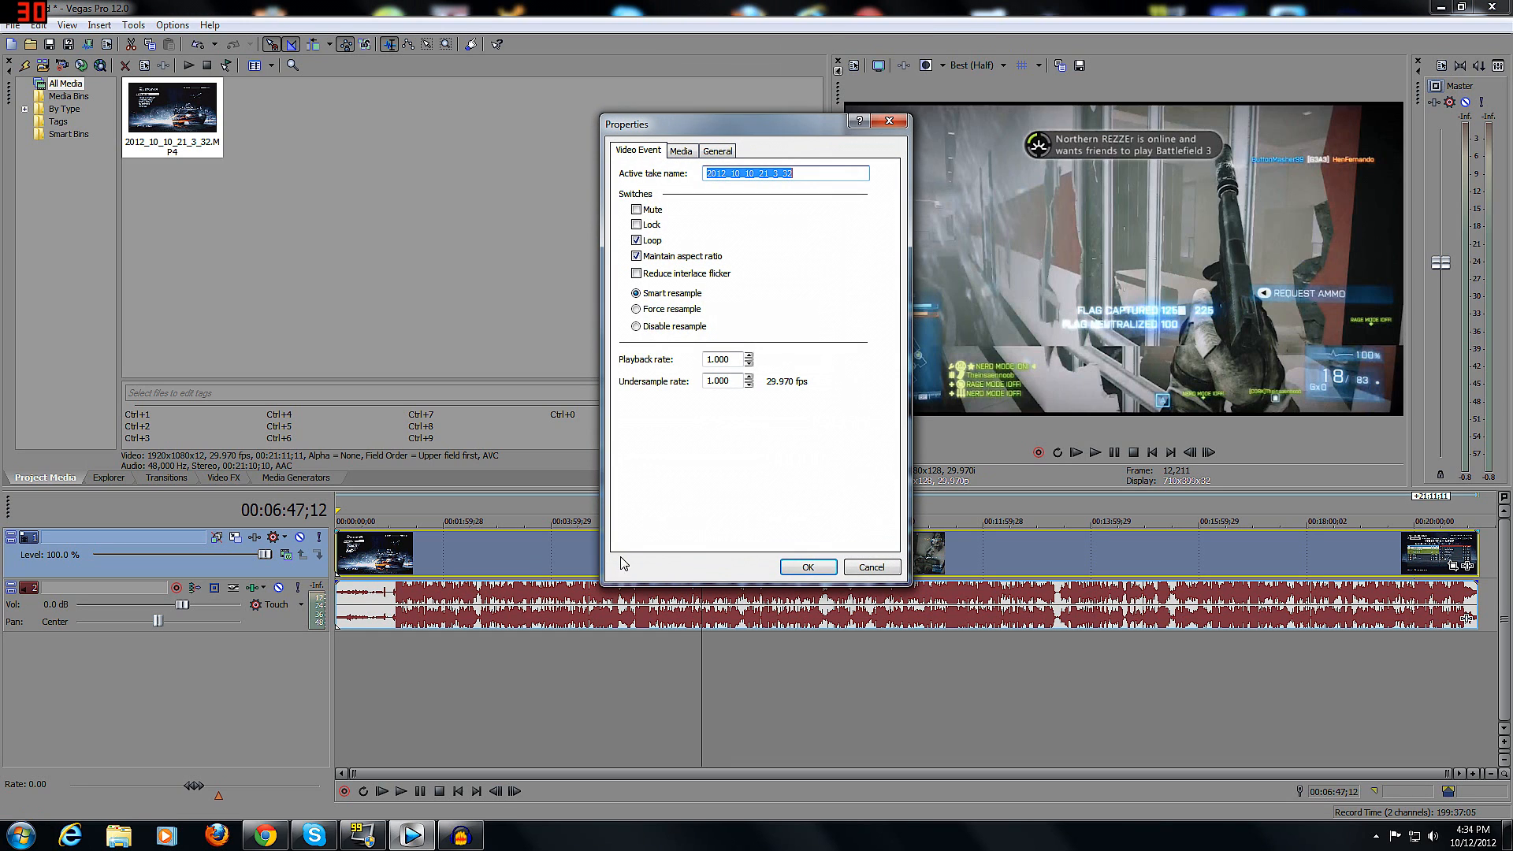
pyautogui.click(645, 326)
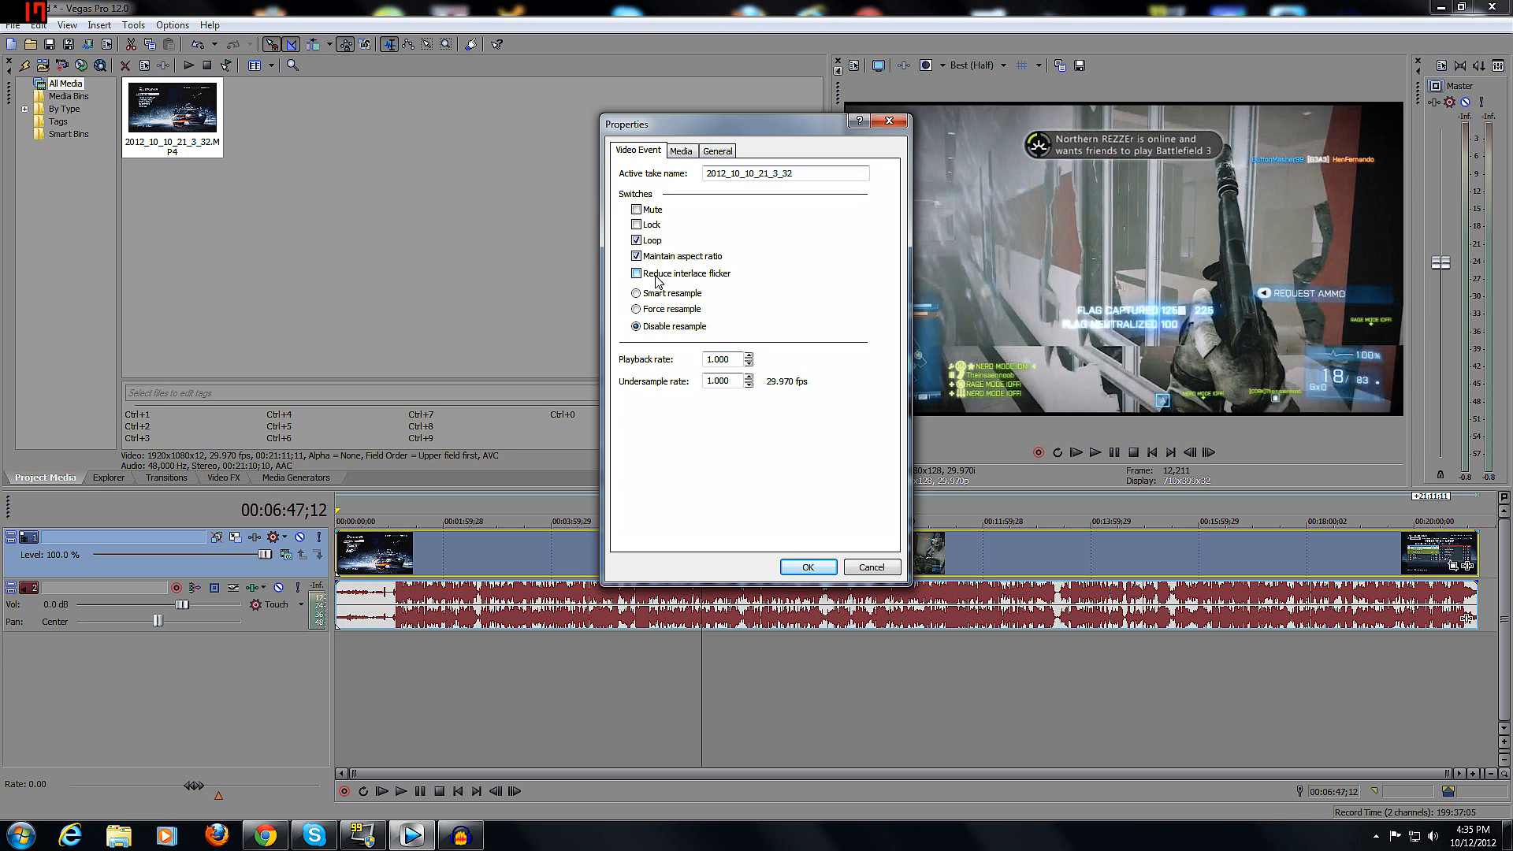
pyautogui.click(658, 277)
pyautogui.click(802, 567)
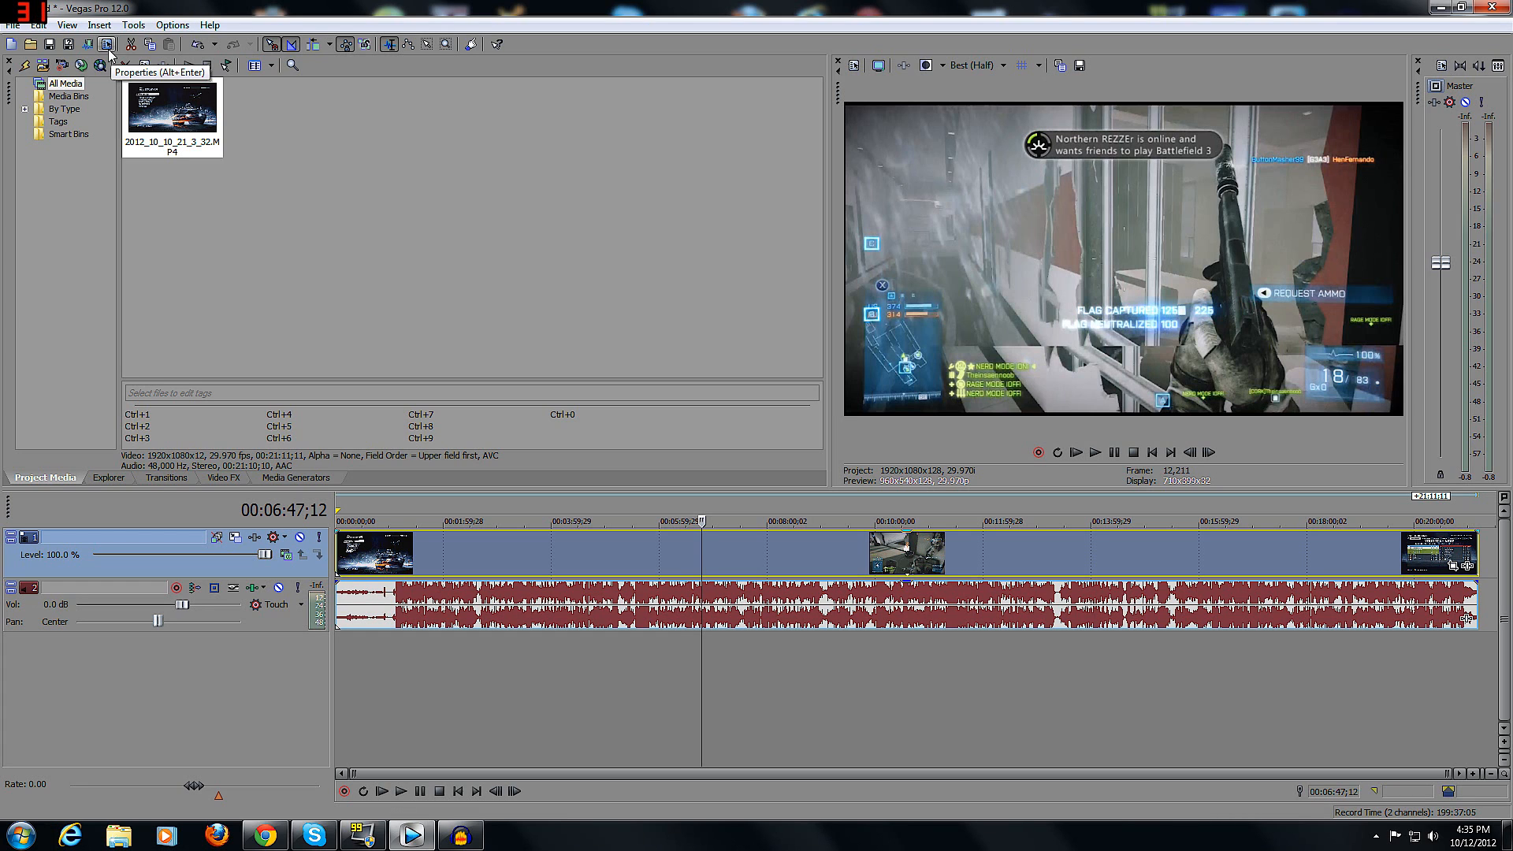
# Step: Open the project properties and set the video field order to None (progressive scan)
pyautogui.hotkey('alt', 'Return')
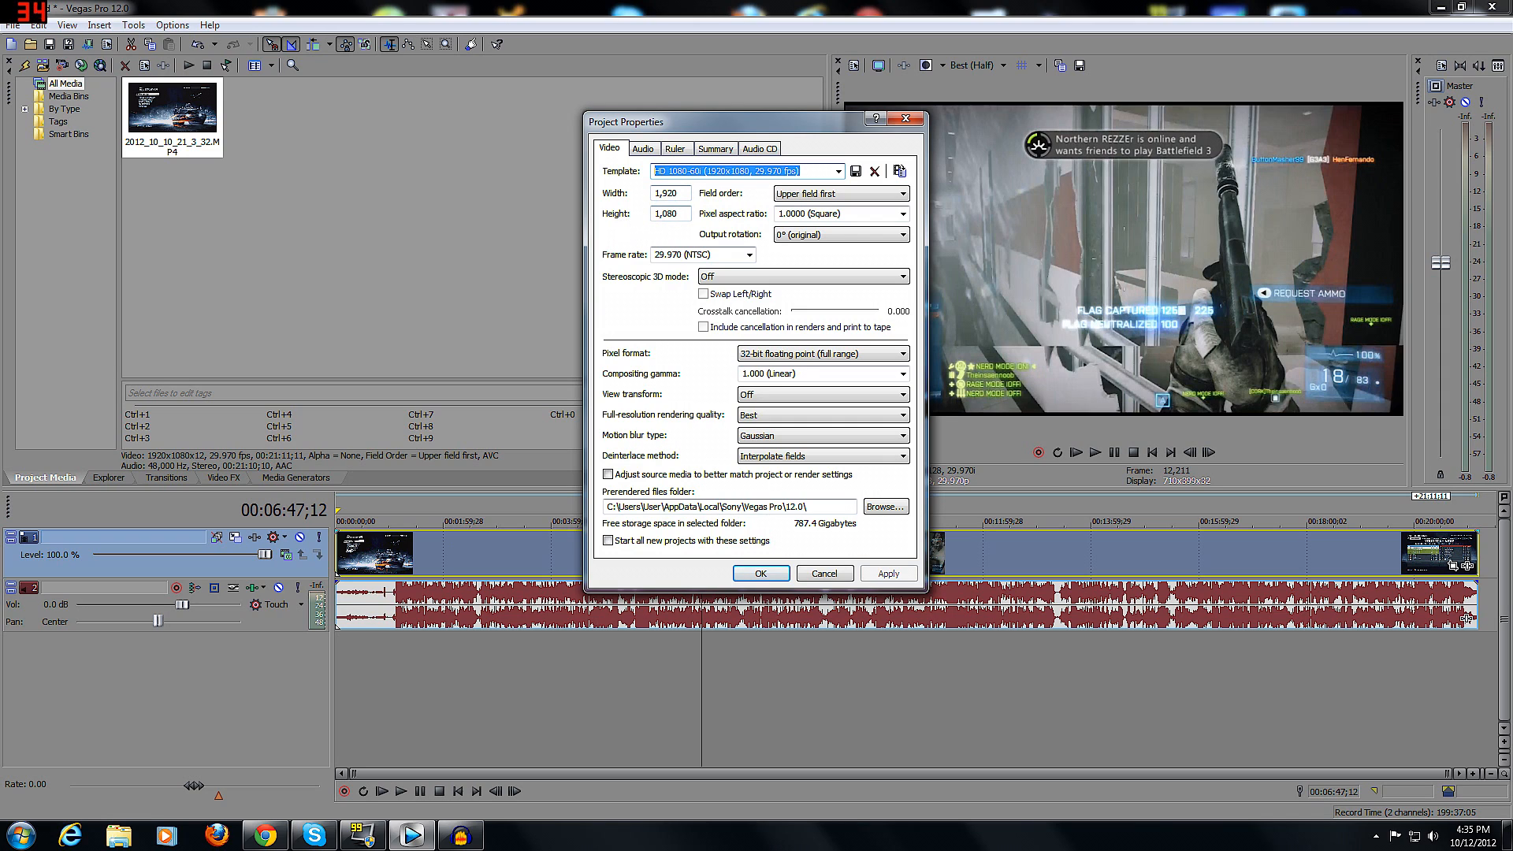
pyautogui.click(788, 202)
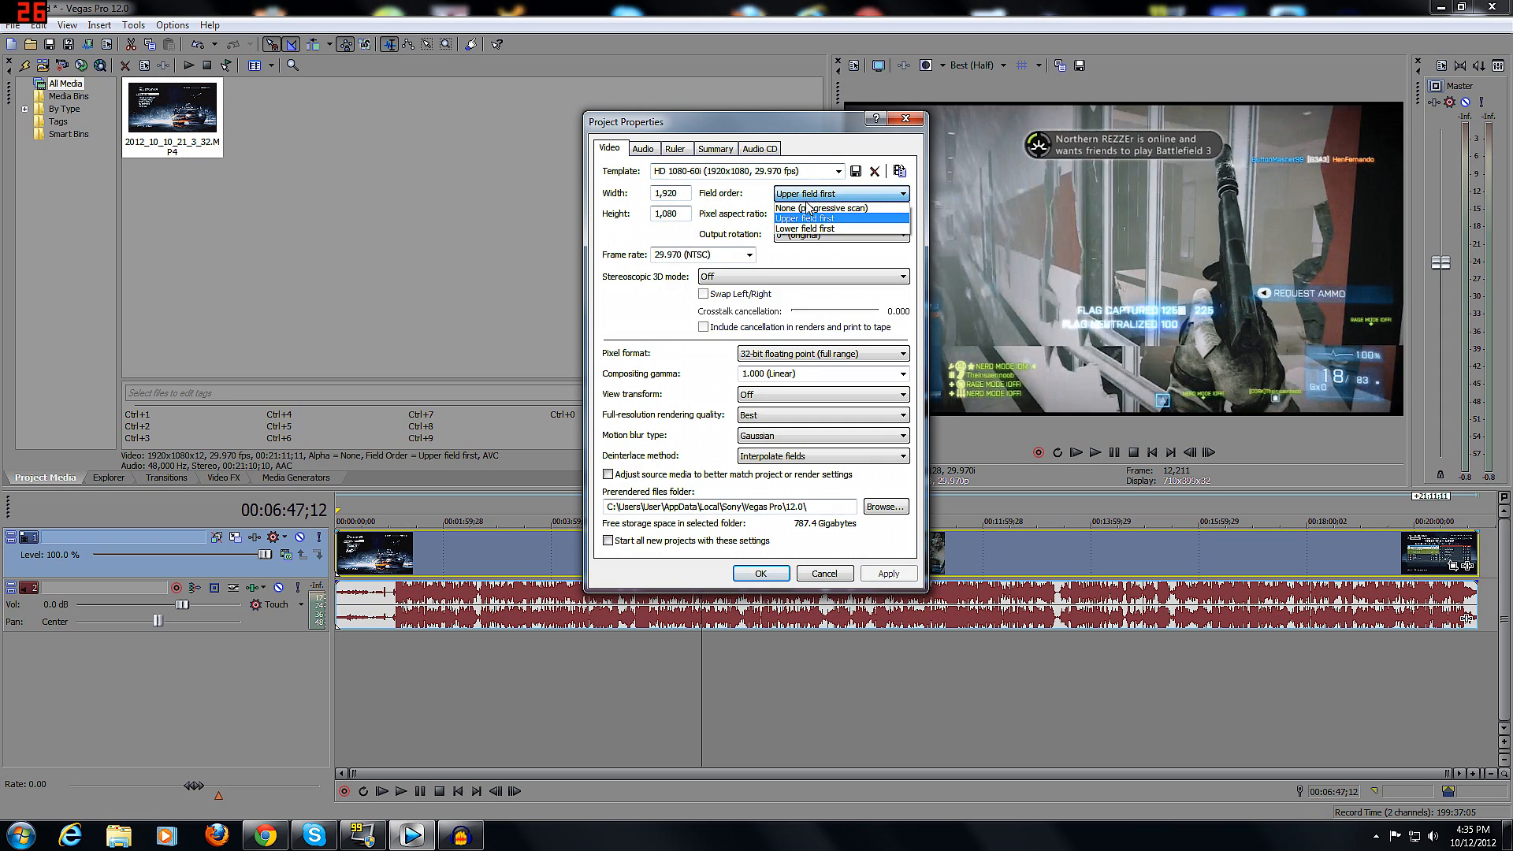
pyautogui.click(812, 206)
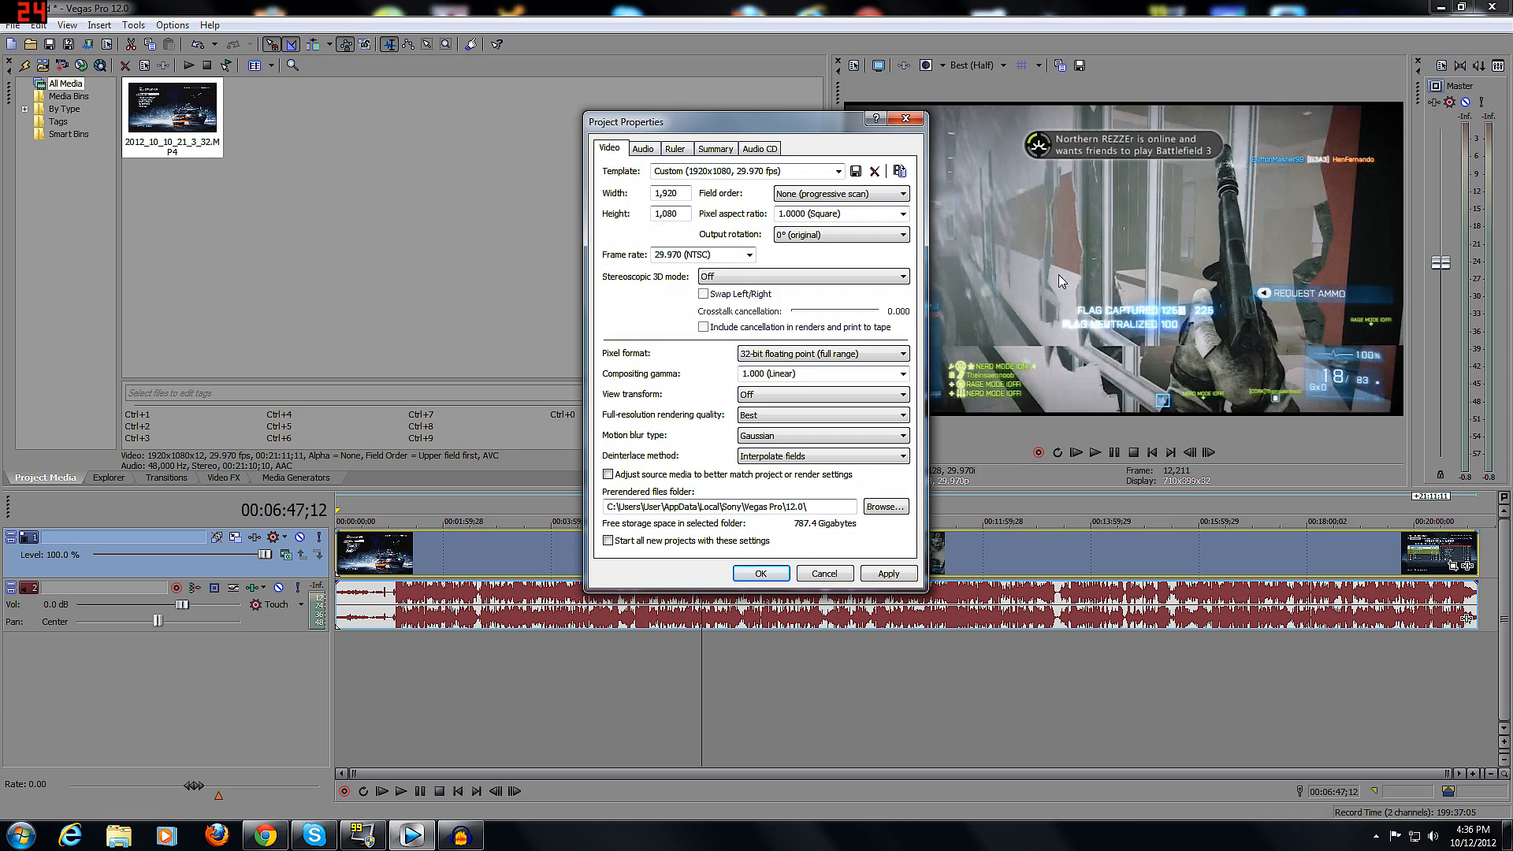
pyautogui.click(857, 195)
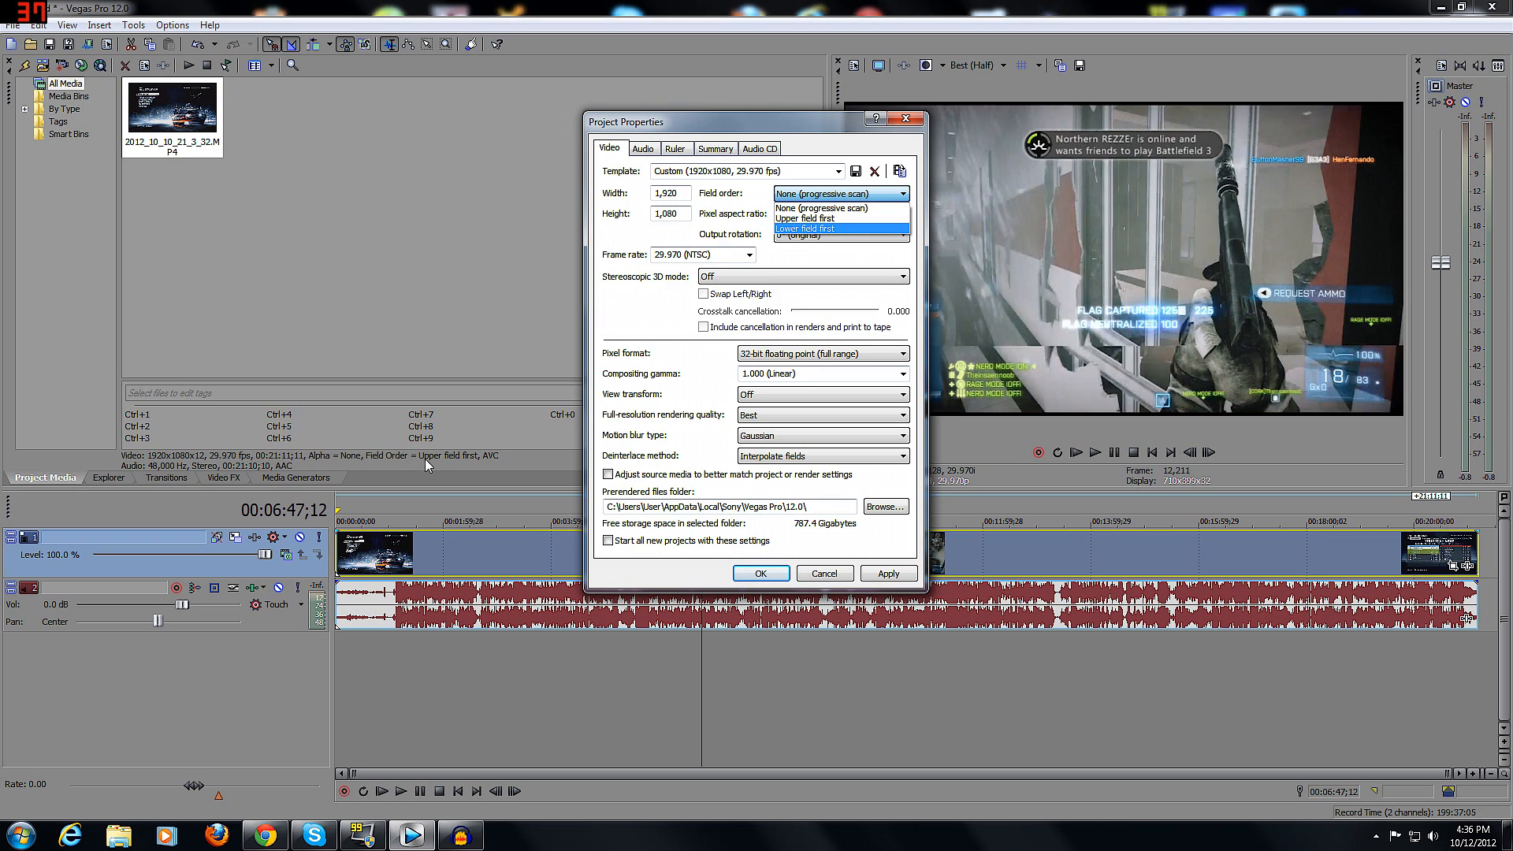
pyautogui.click(832, 206)
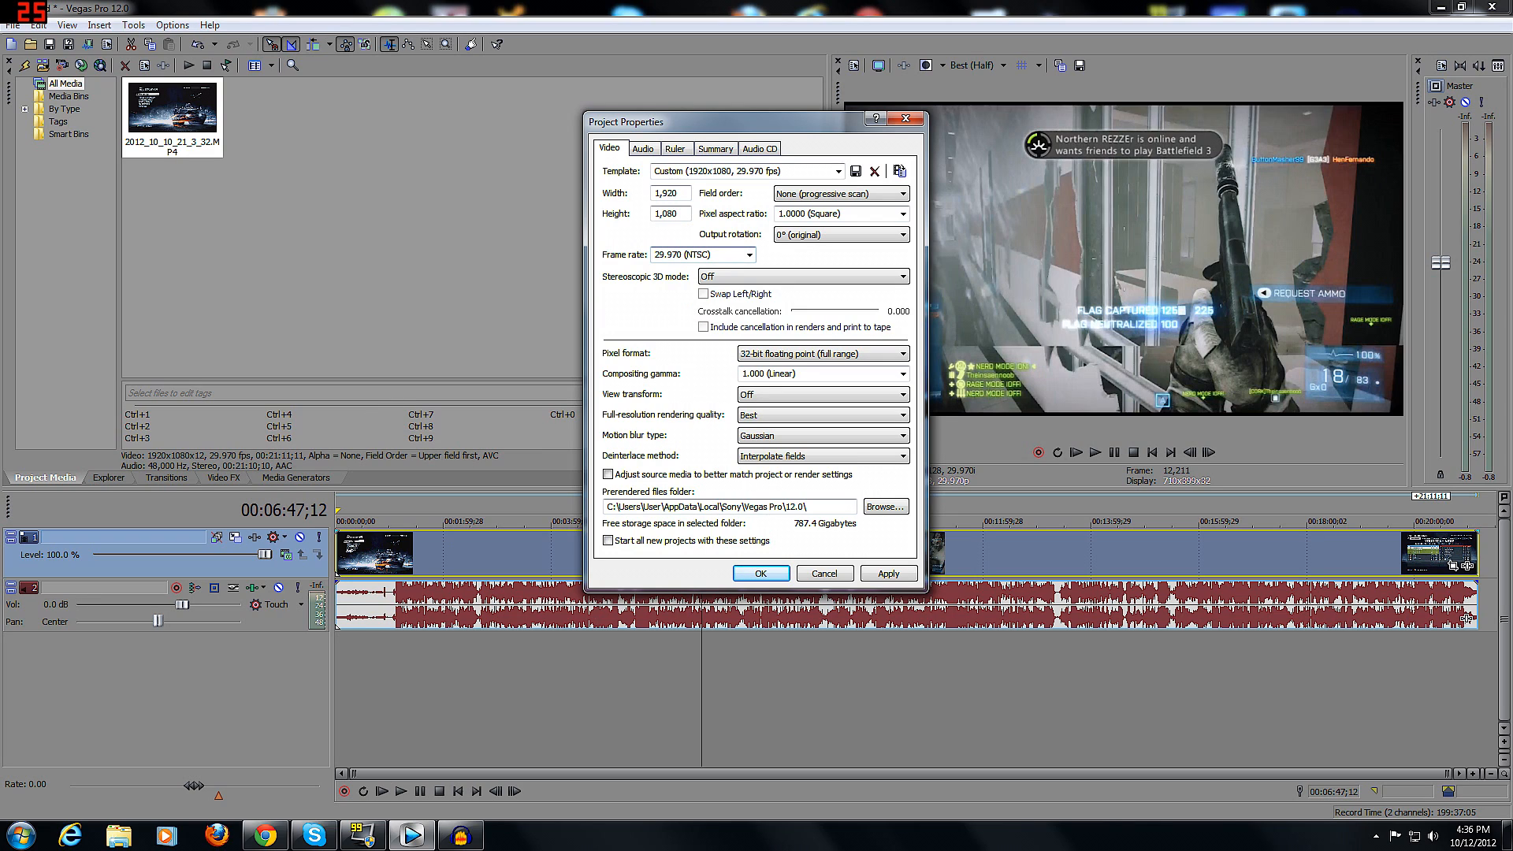
# Step: Check the project's frame rate, pixel format and compositing gamma options
pyautogui.click(701, 255)
pyautogui.click(784, 356)
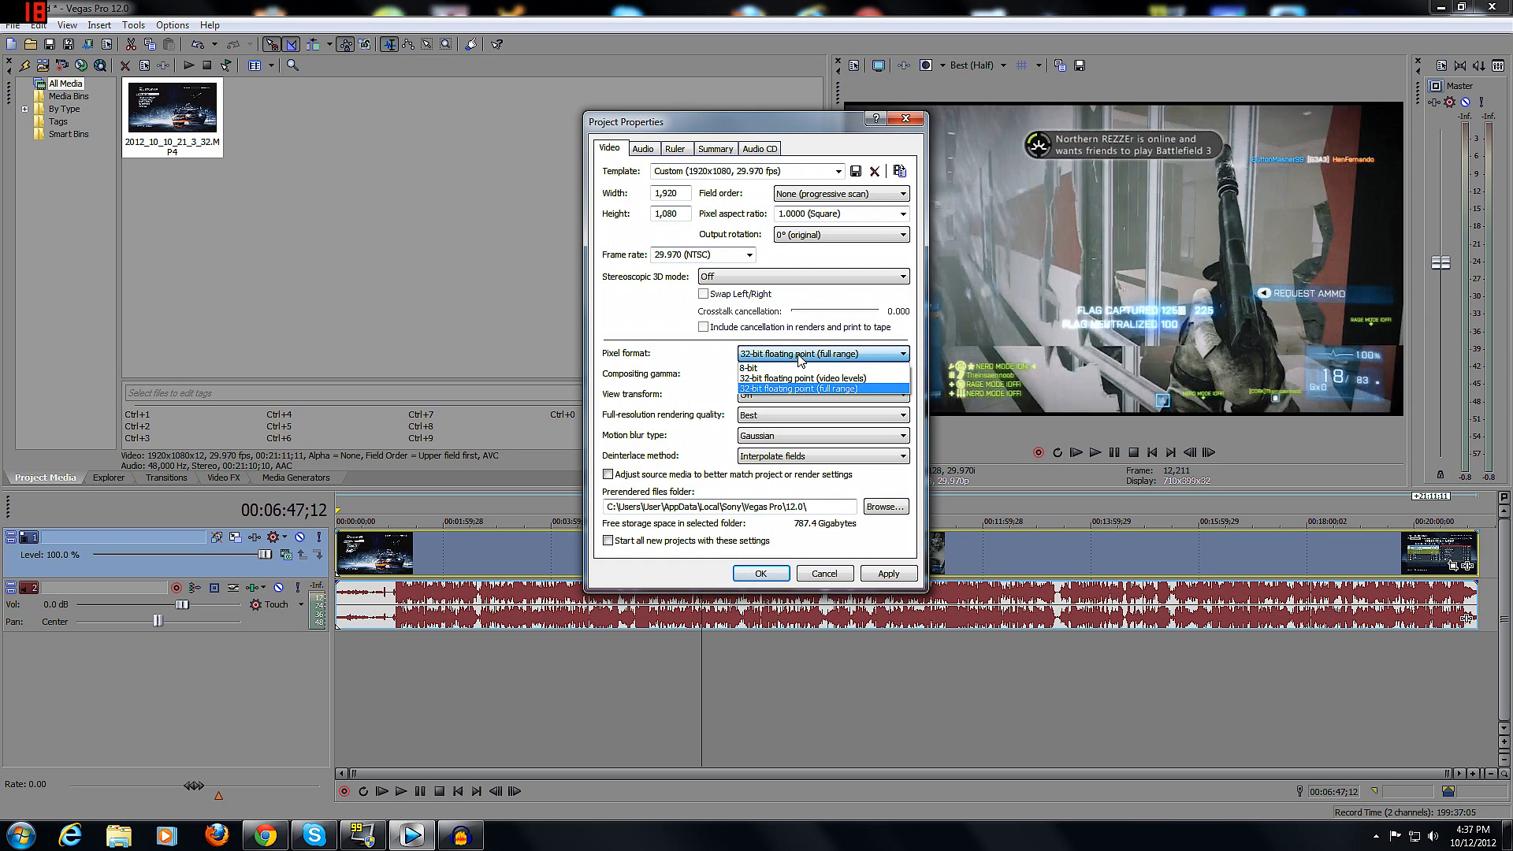
pyautogui.click(843, 360)
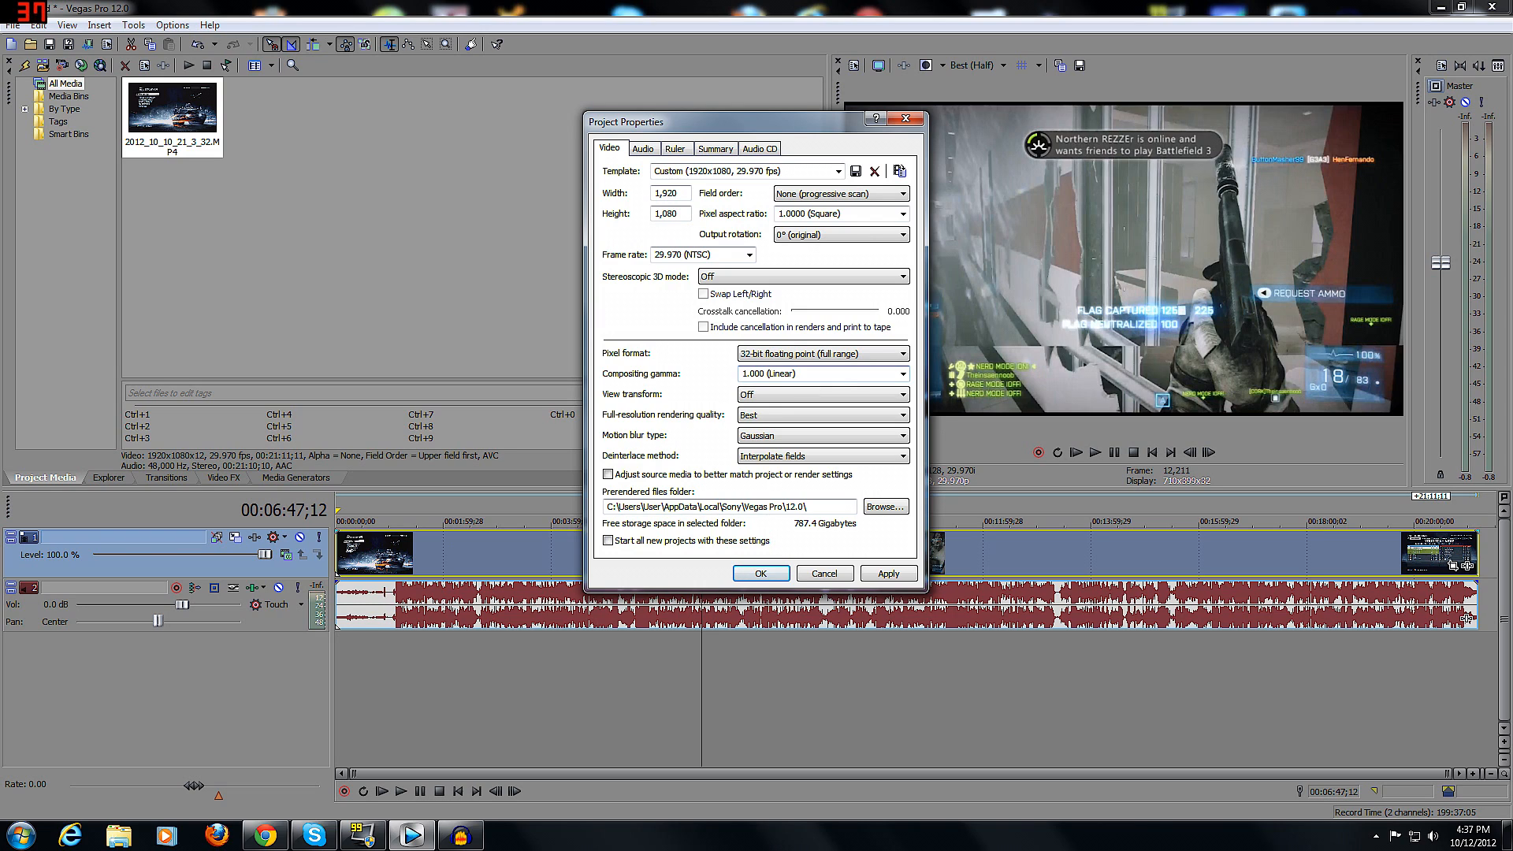
pyautogui.click(902, 373)
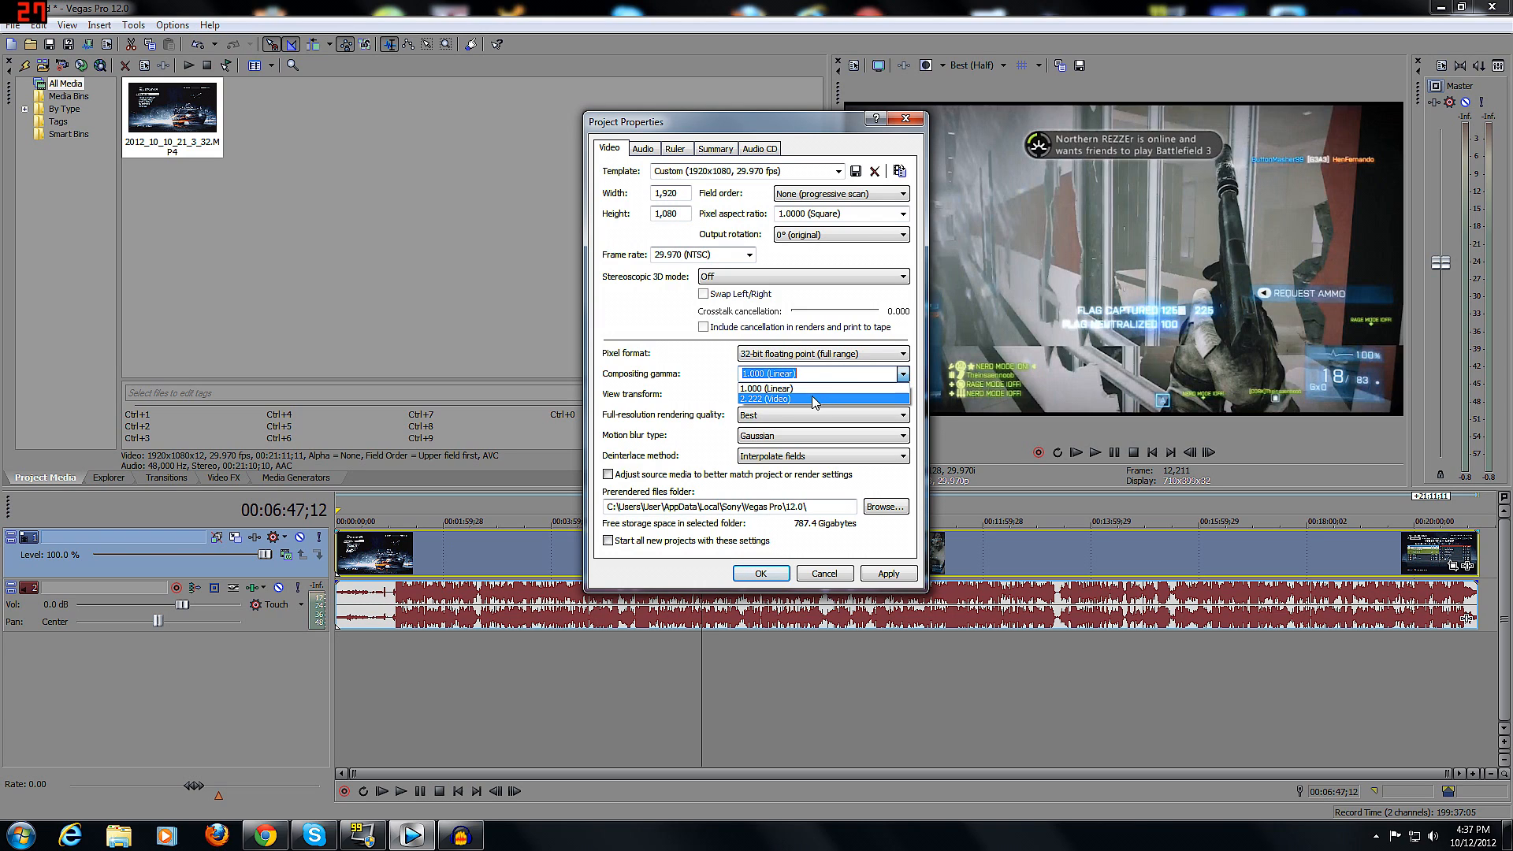
pyautogui.click(902, 375)
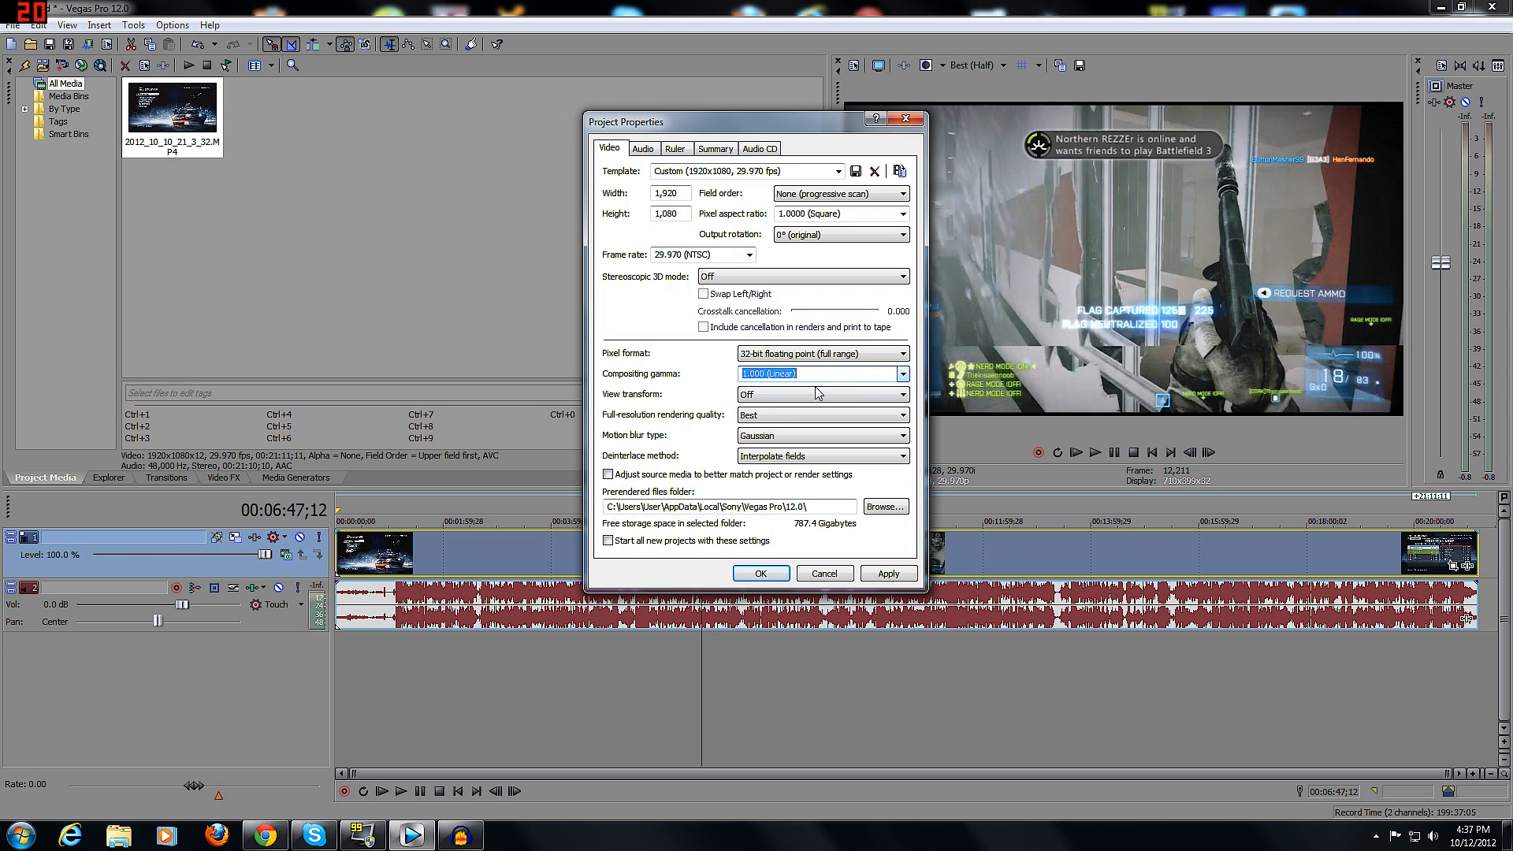
# Step: Try out the ACES RRT (sRGB) view transform on the project and set the view transform back to Off
pyautogui.click(752, 405)
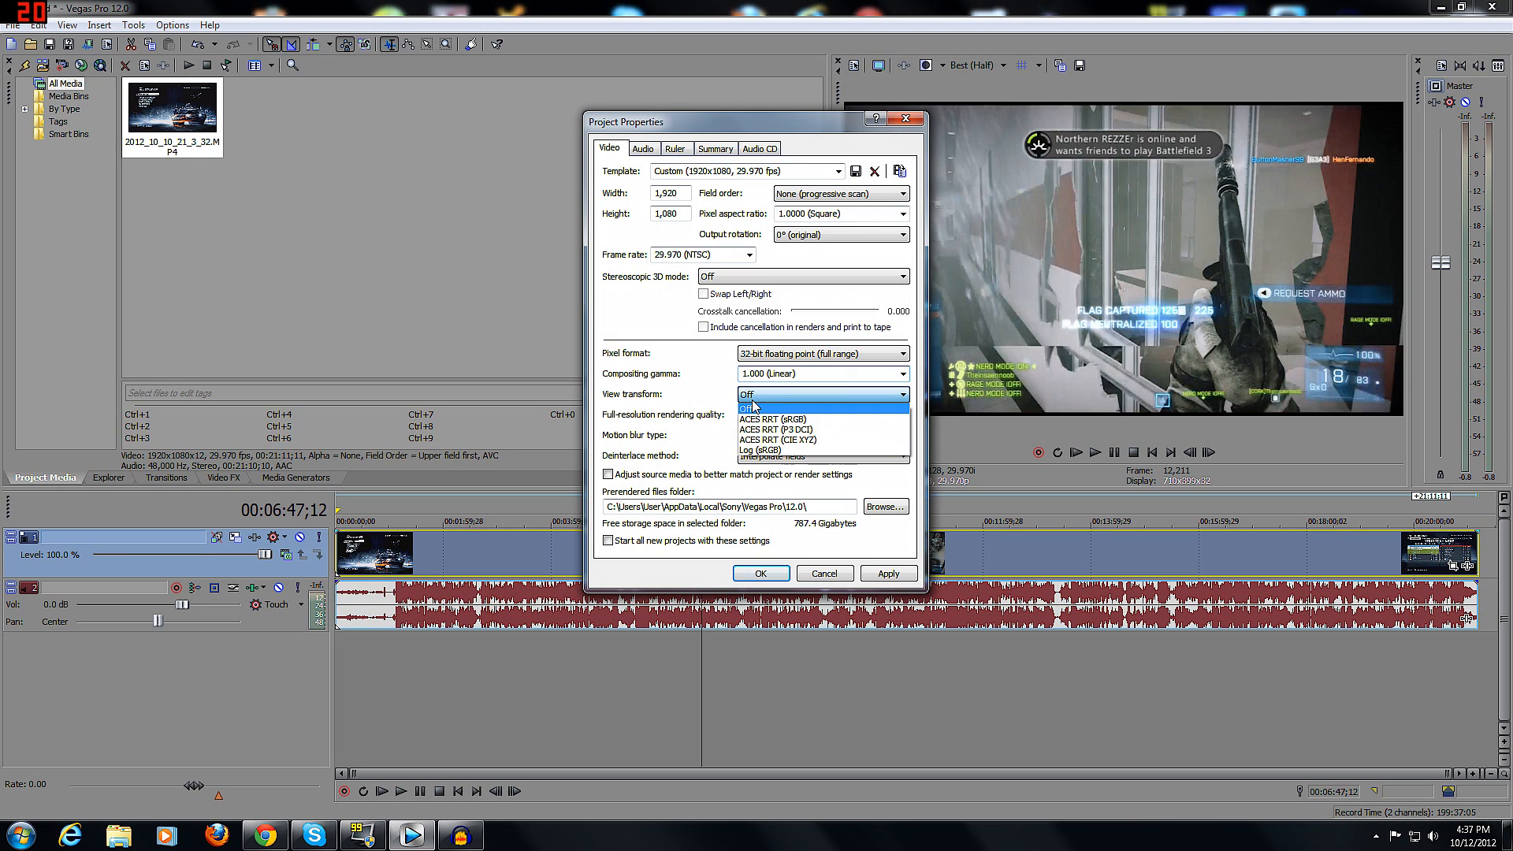
pyautogui.click(771, 405)
pyautogui.click(768, 402)
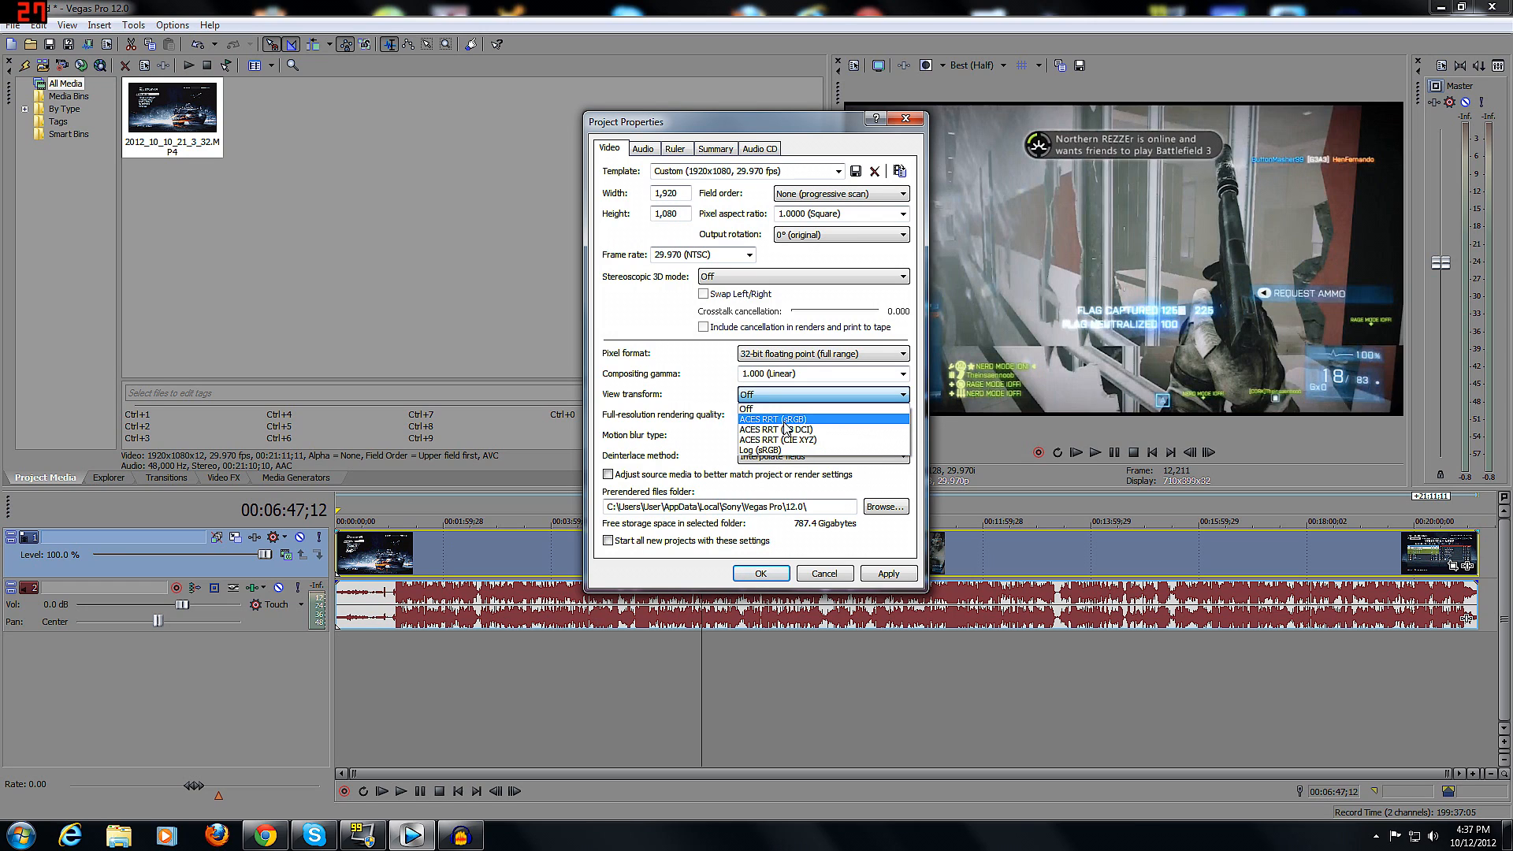
pyautogui.click(778, 421)
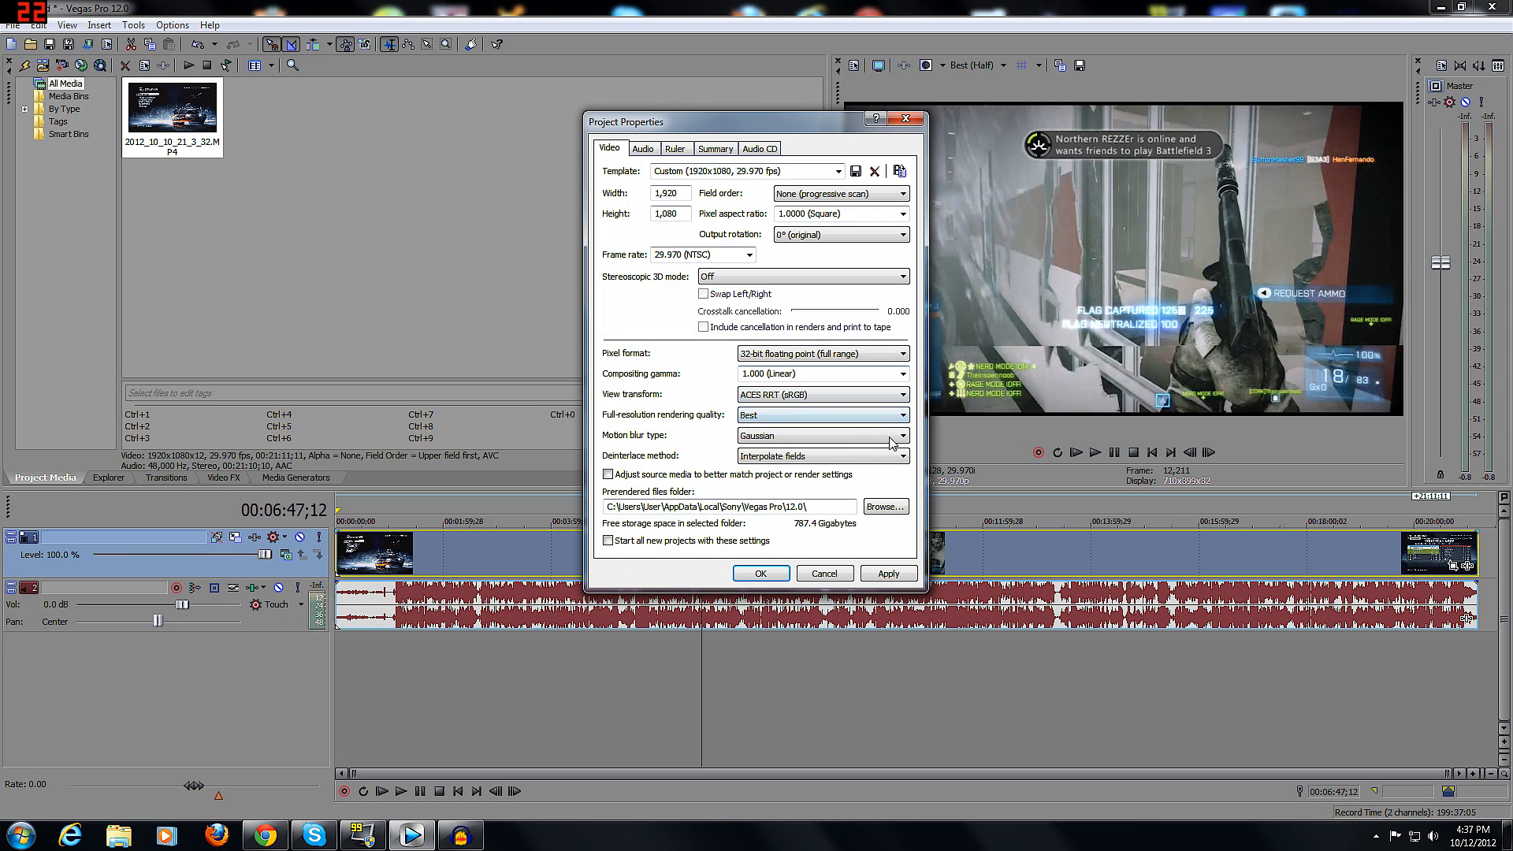
pyautogui.click(888, 573)
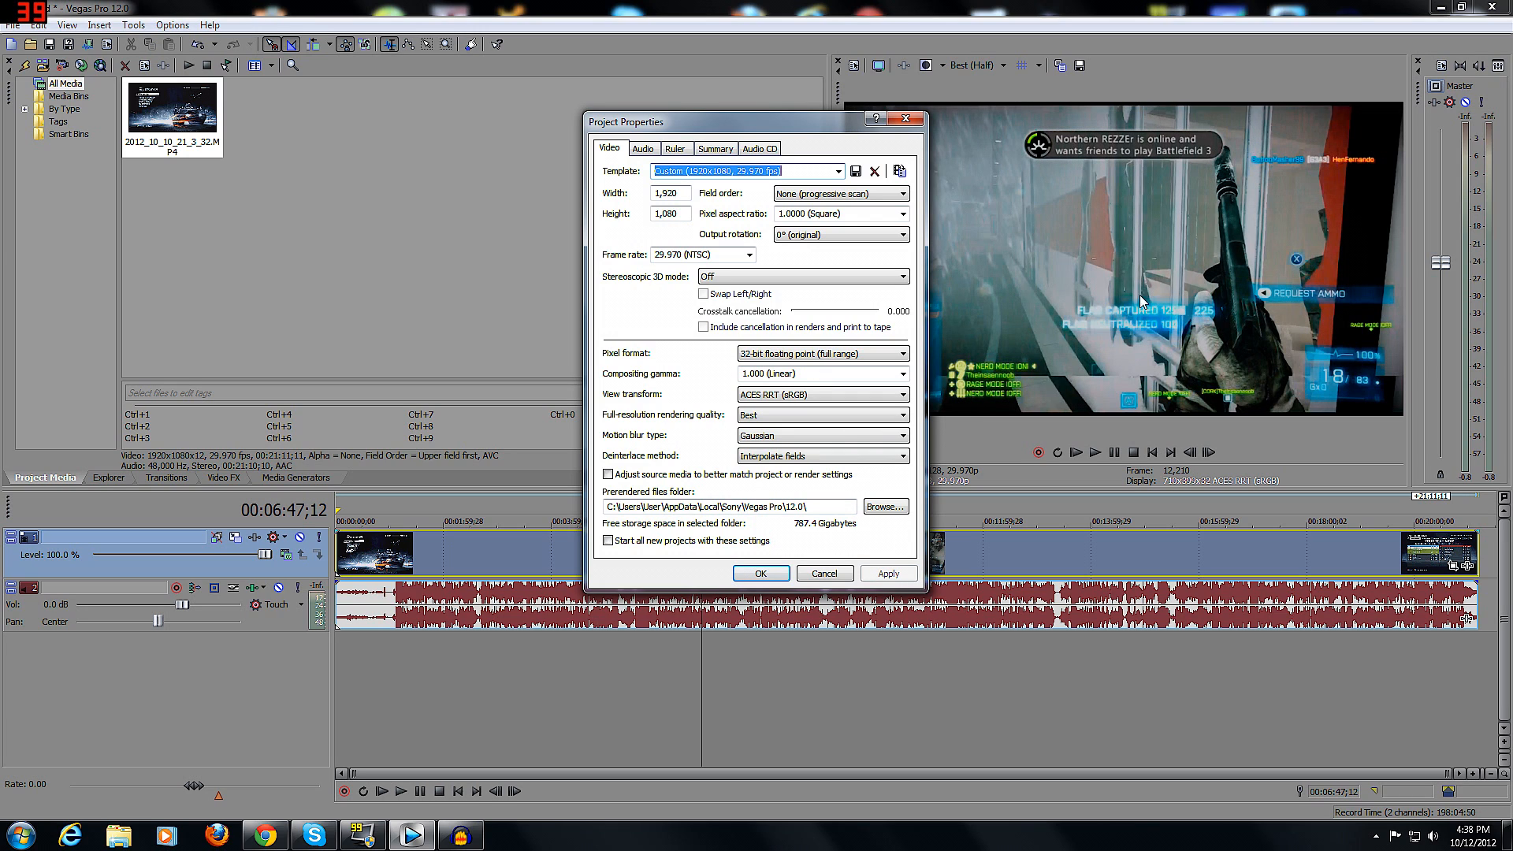
pyautogui.click(822, 394)
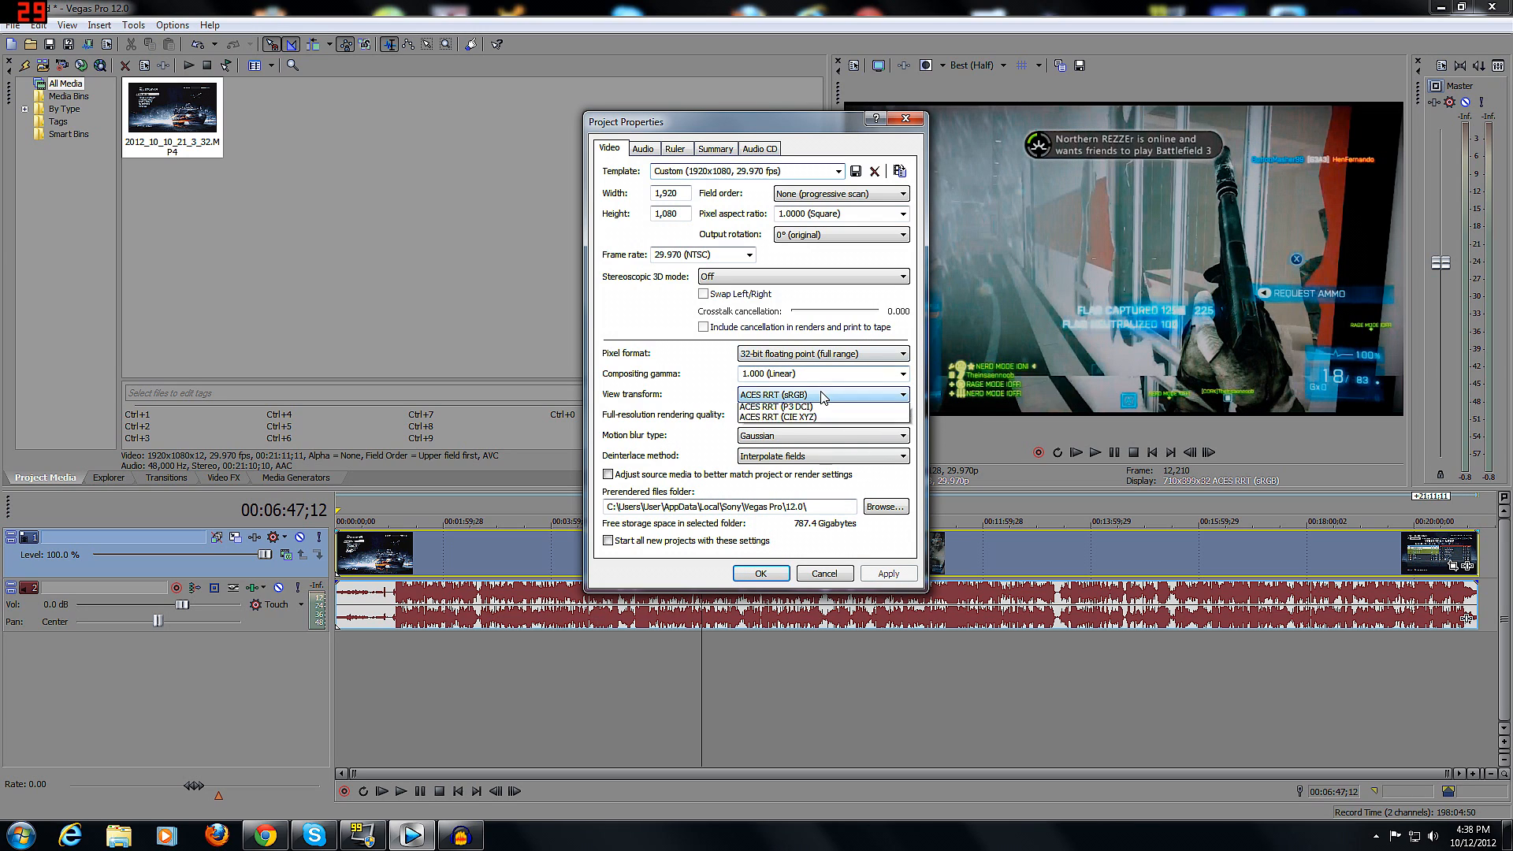
pyautogui.click(816, 411)
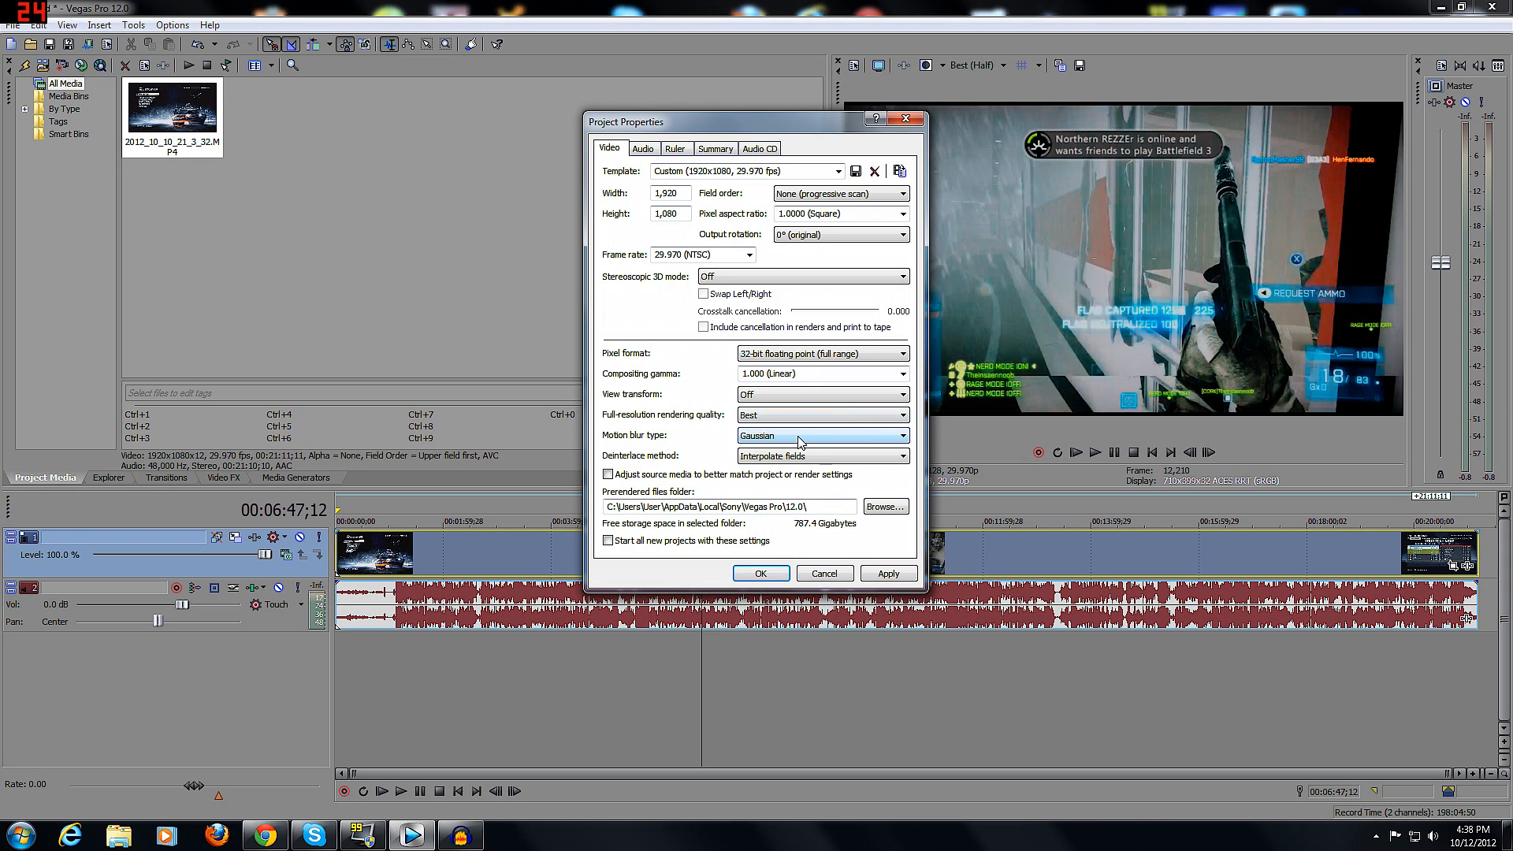
# Step: Check the deinterlace methods and the source media adjustment option, and apply the project's video settings
pyautogui.click(793, 461)
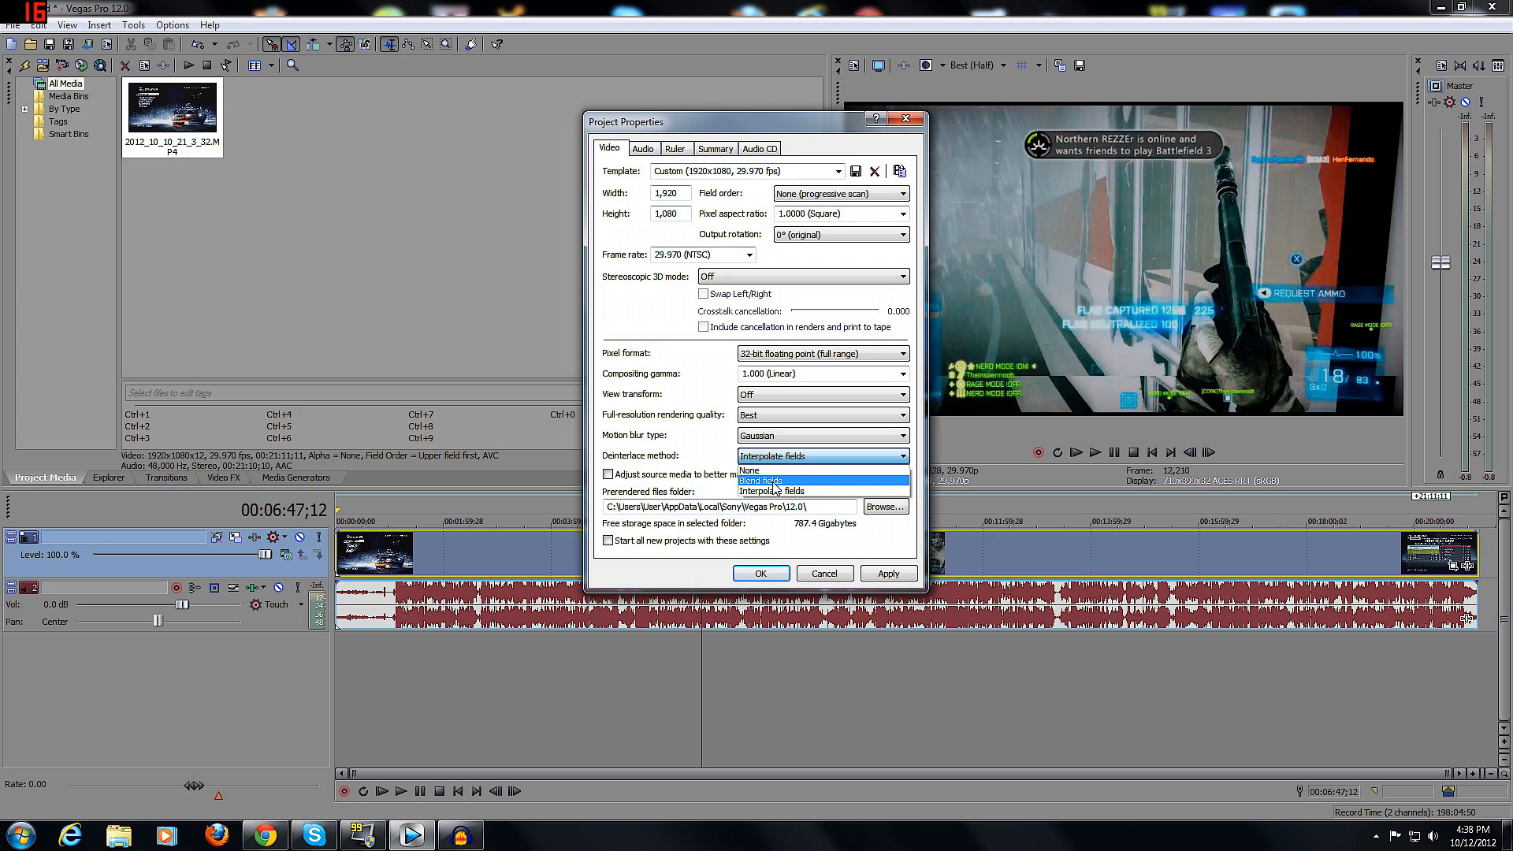
pyautogui.press('Escape')
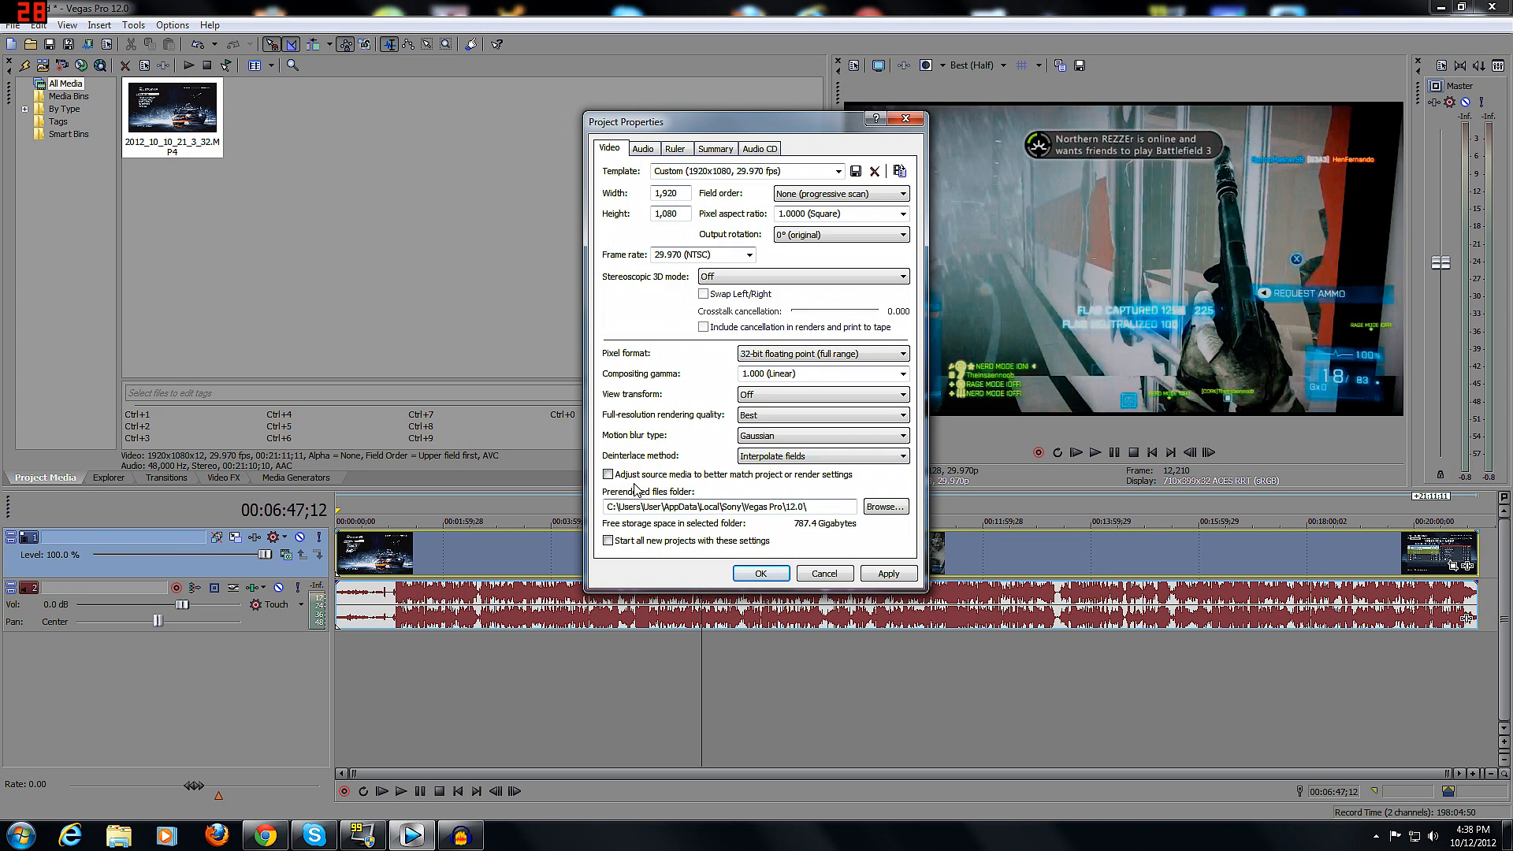
pyautogui.click(609, 475)
pyautogui.click(609, 475)
pyautogui.click(870, 574)
# Step: Check the audio sample rates, select a bit depth of 24, and confirm the project properties
pyautogui.click(642, 150)
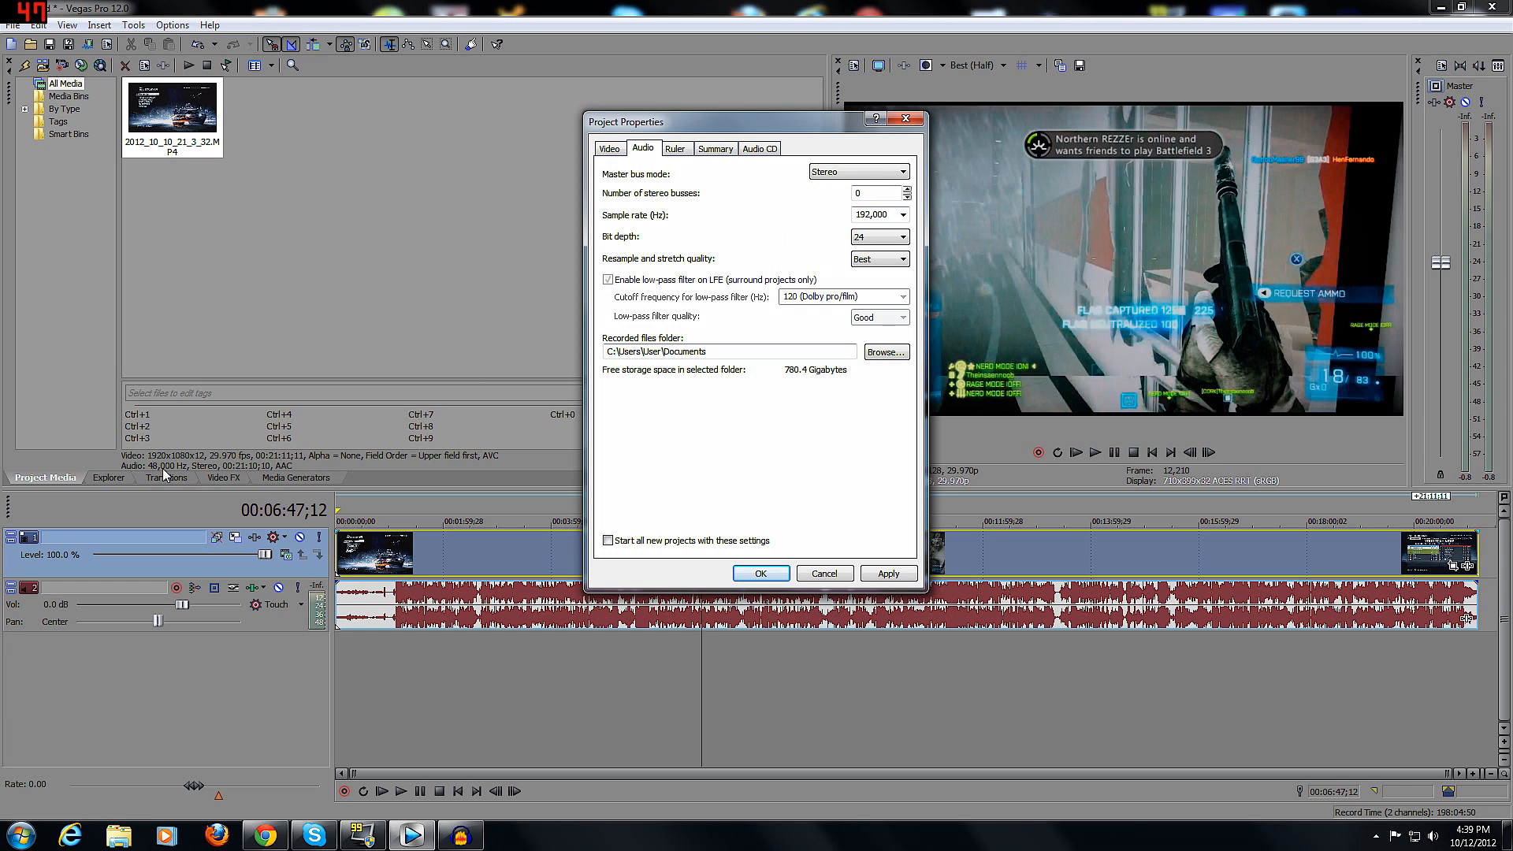
pyautogui.click(903, 214)
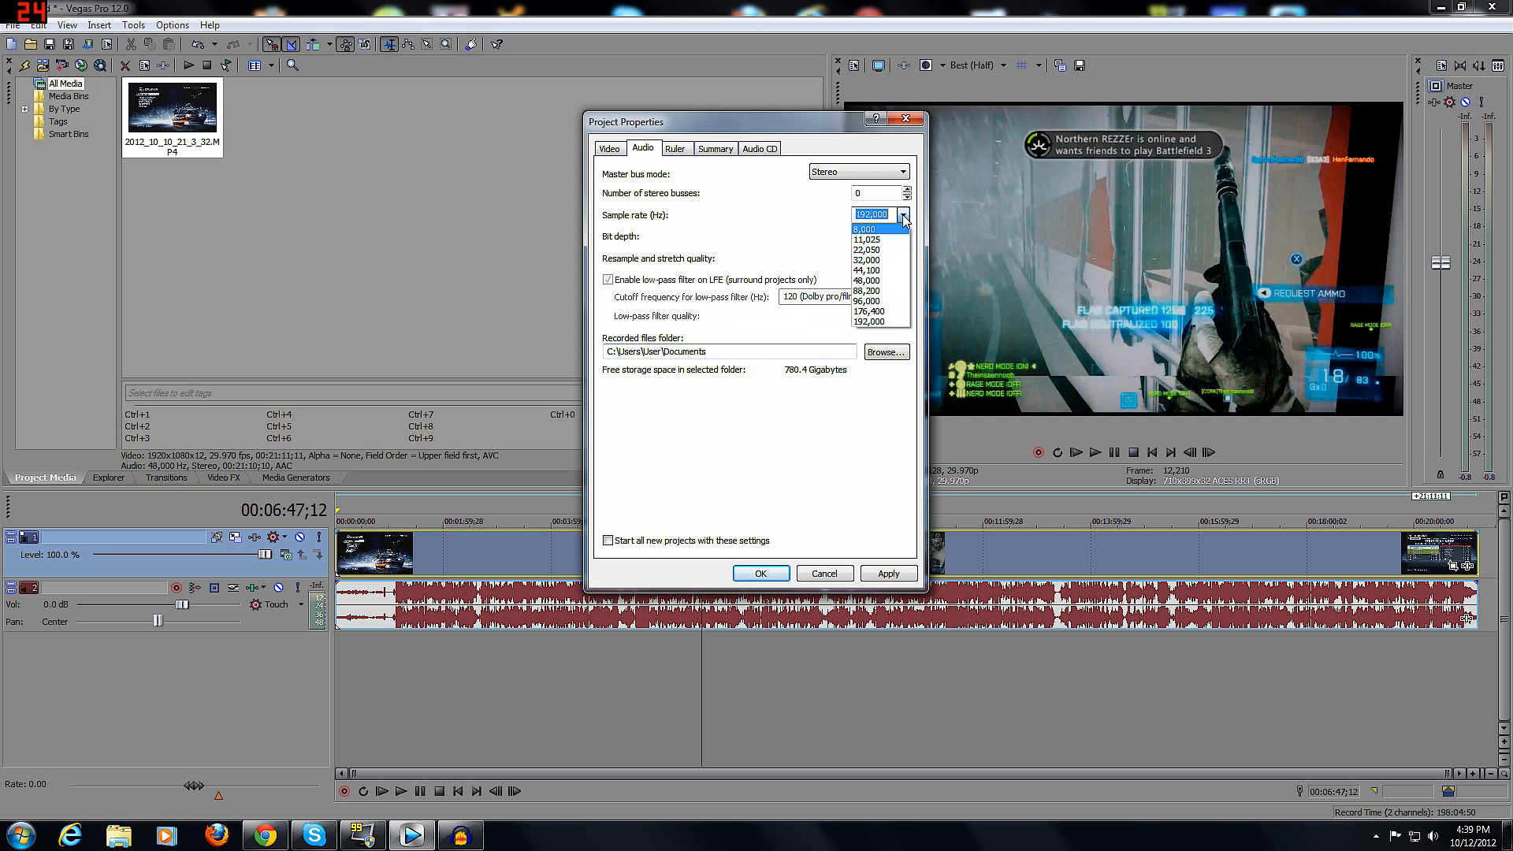
pyautogui.click(904, 217)
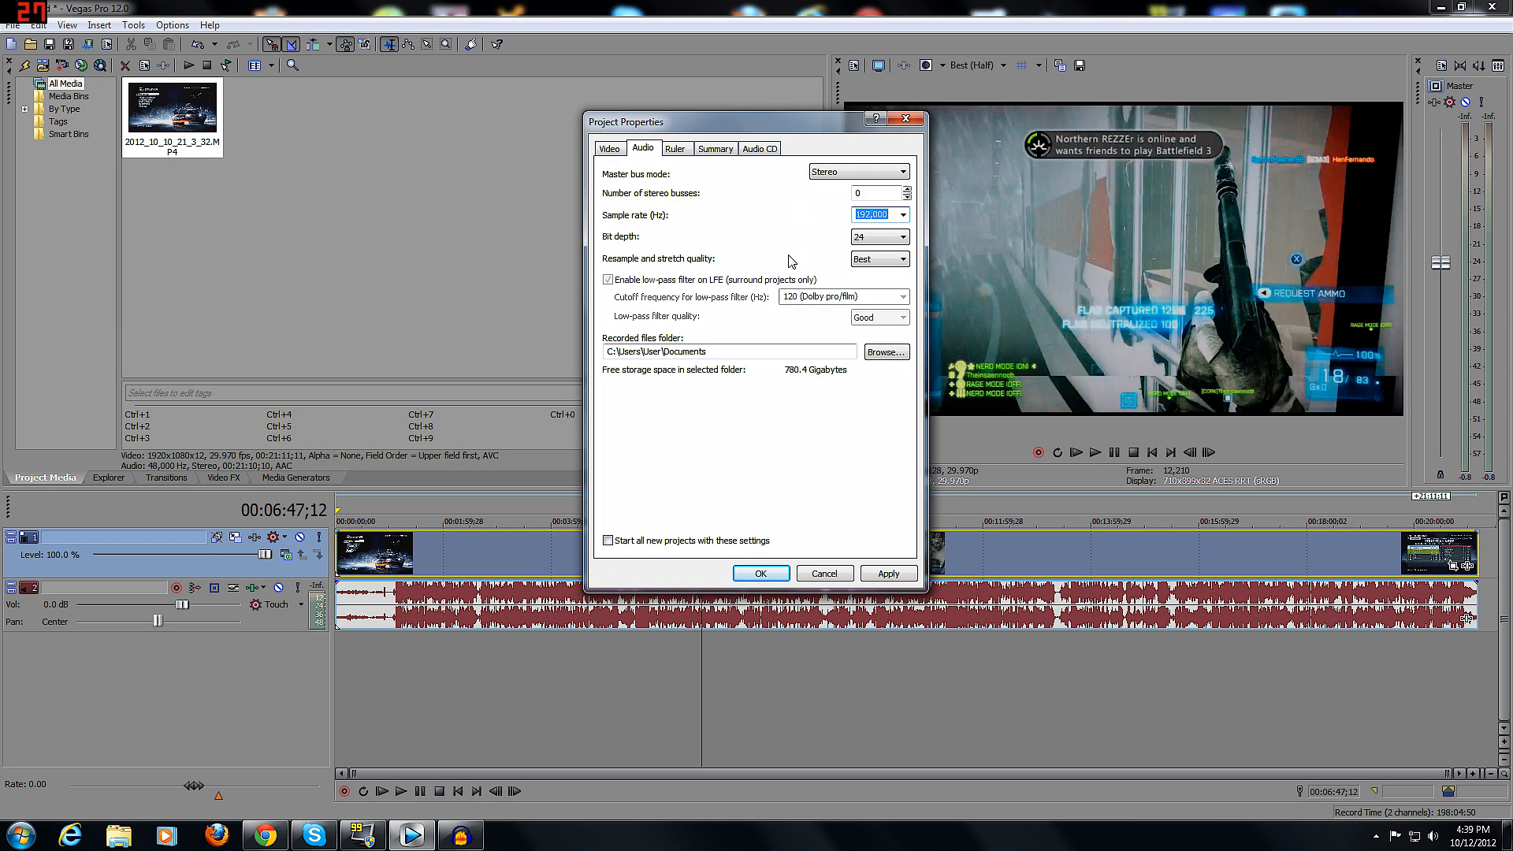
pyautogui.click(875, 240)
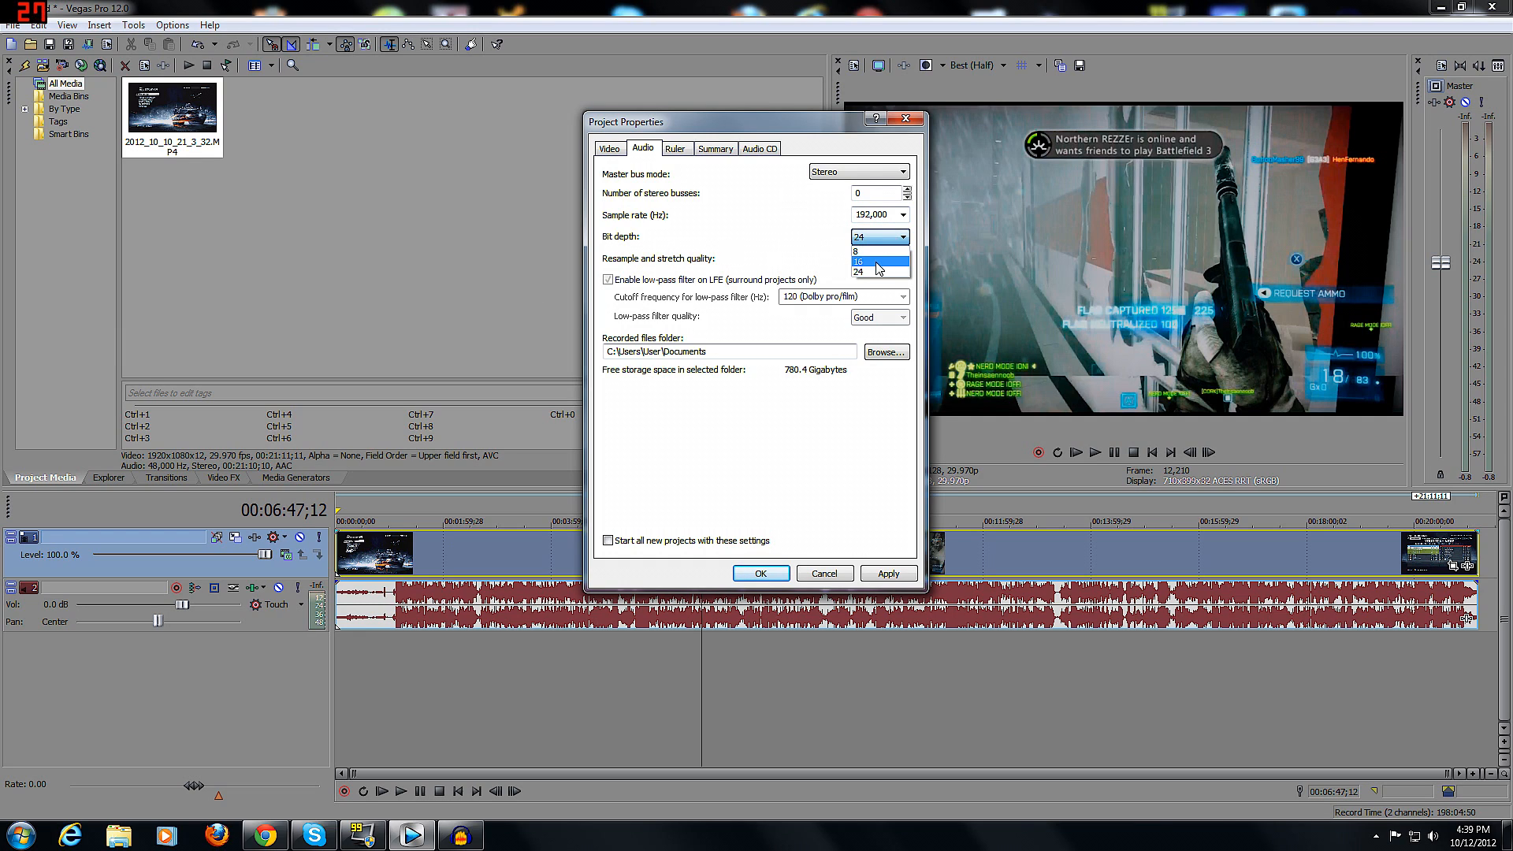
pyautogui.click(878, 271)
pyautogui.click(879, 237)
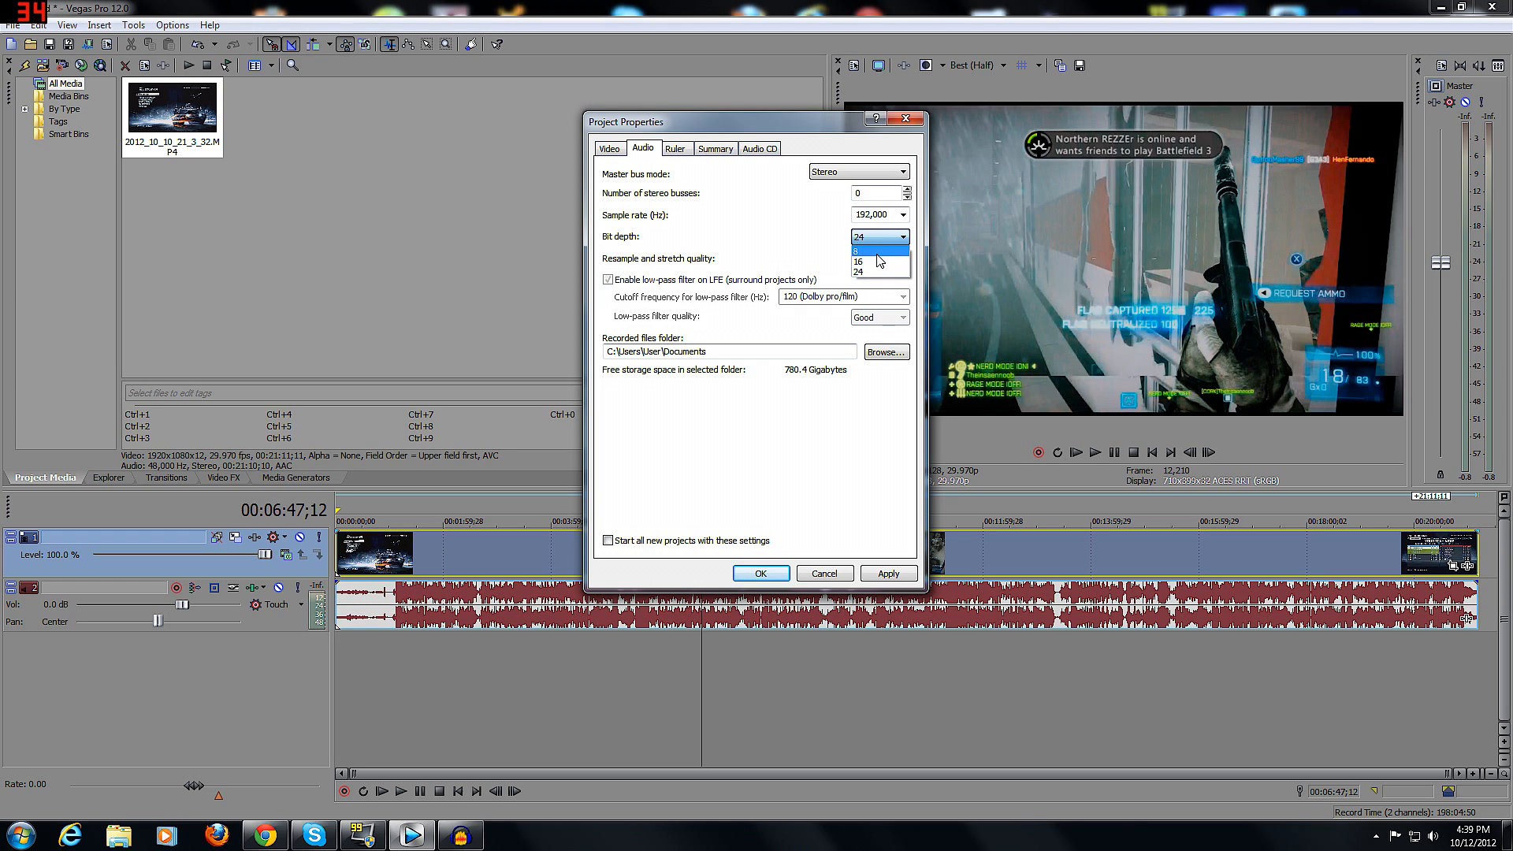
pyautogui.click(879, 240)
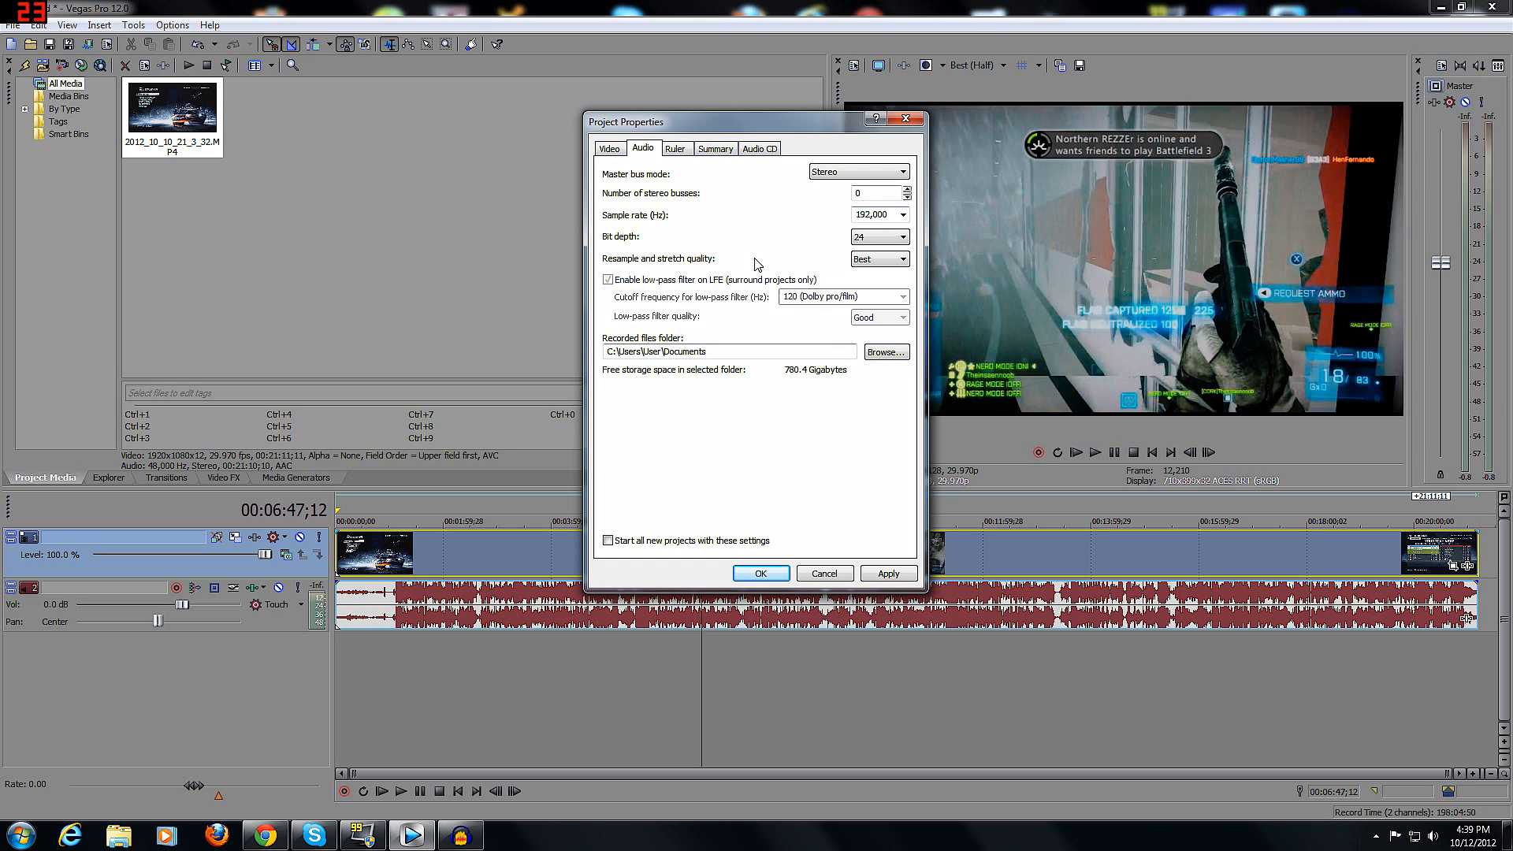
pyautogui.click(885, 574)
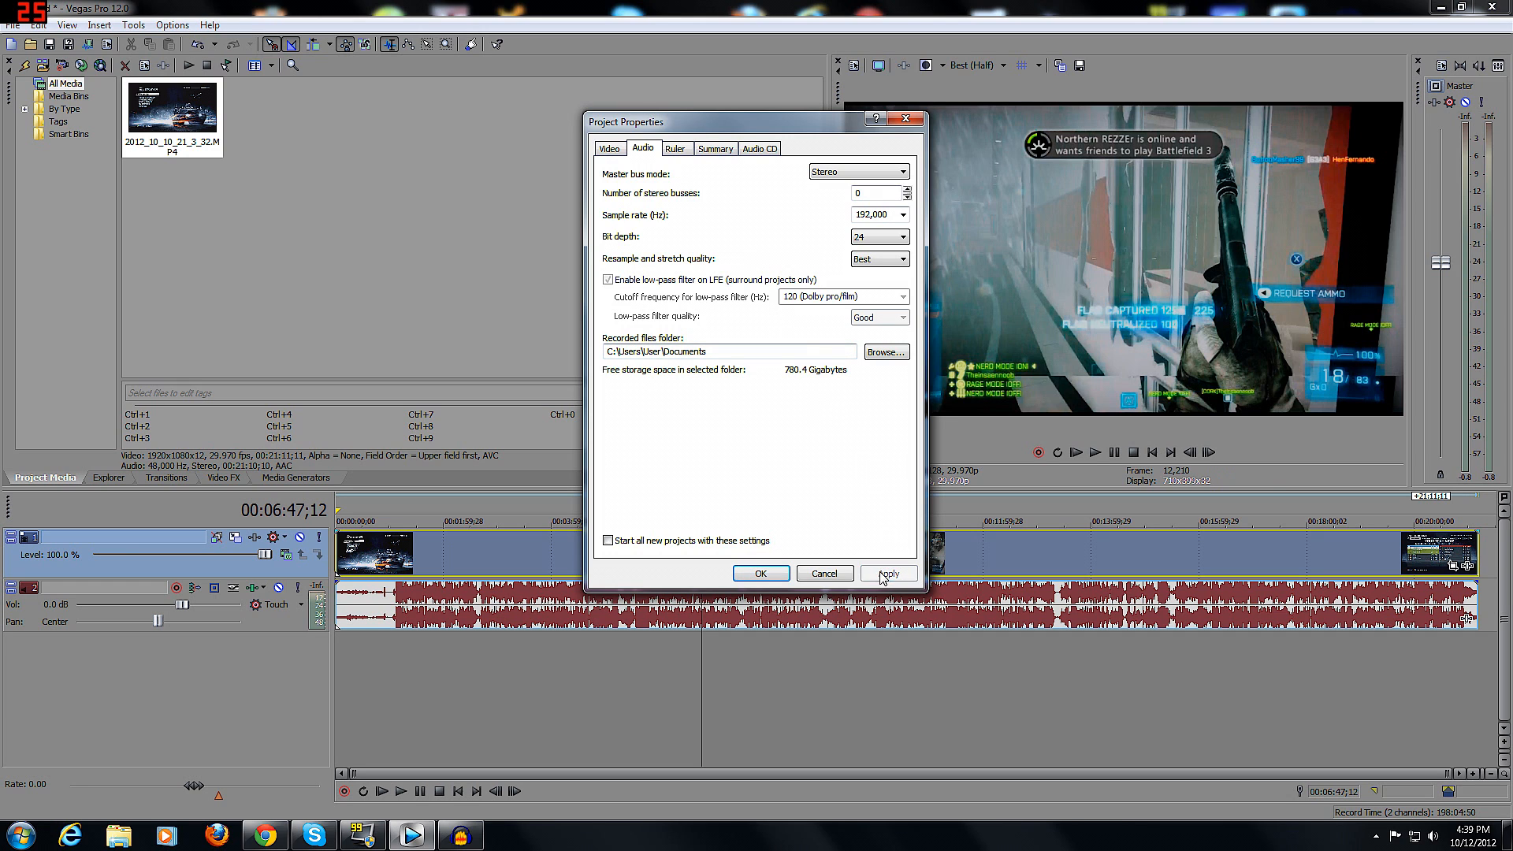
pyautogui.click(762, 574)
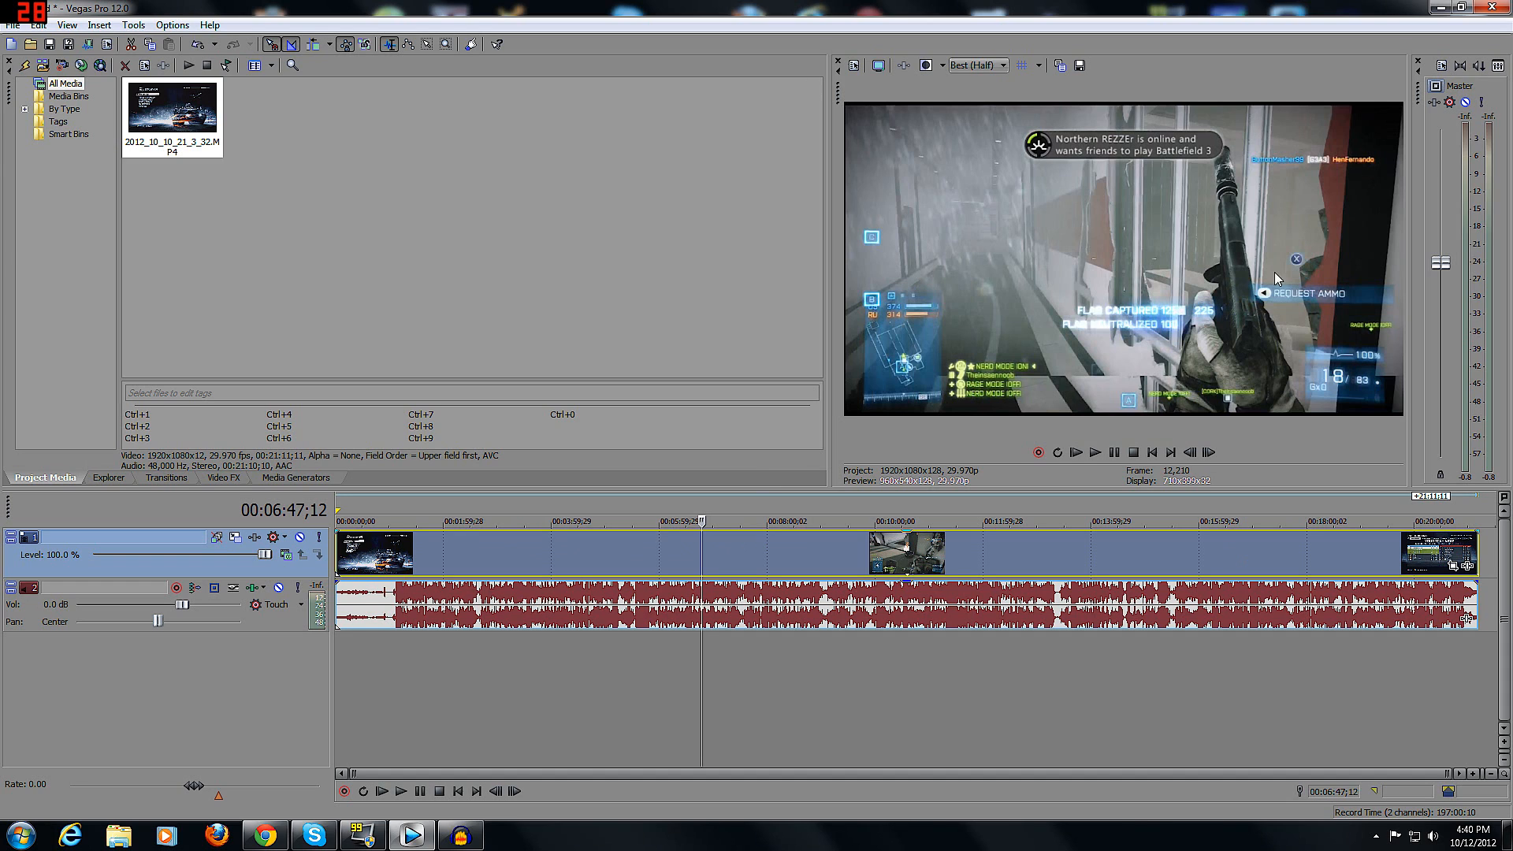
# Step: Browse the video effects and view the presets of Convolution Kernel and of Brightness and Contrast, including Brighter
pyautogui.click(224, 478)
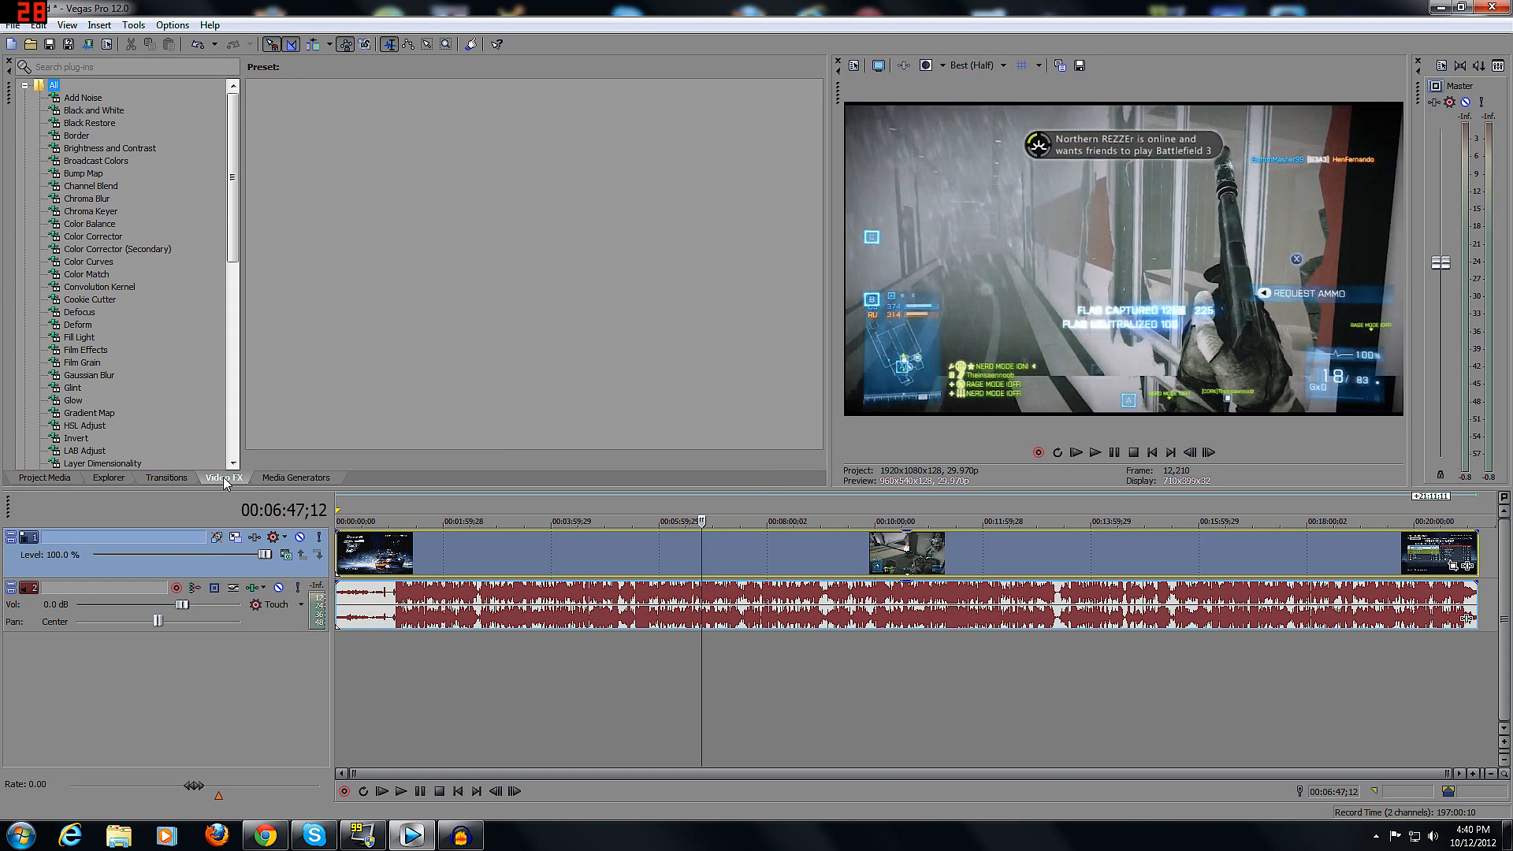
pyautogui.scroll(-5, 234, 206)
pyautogui.scroll(5, 244, 292)
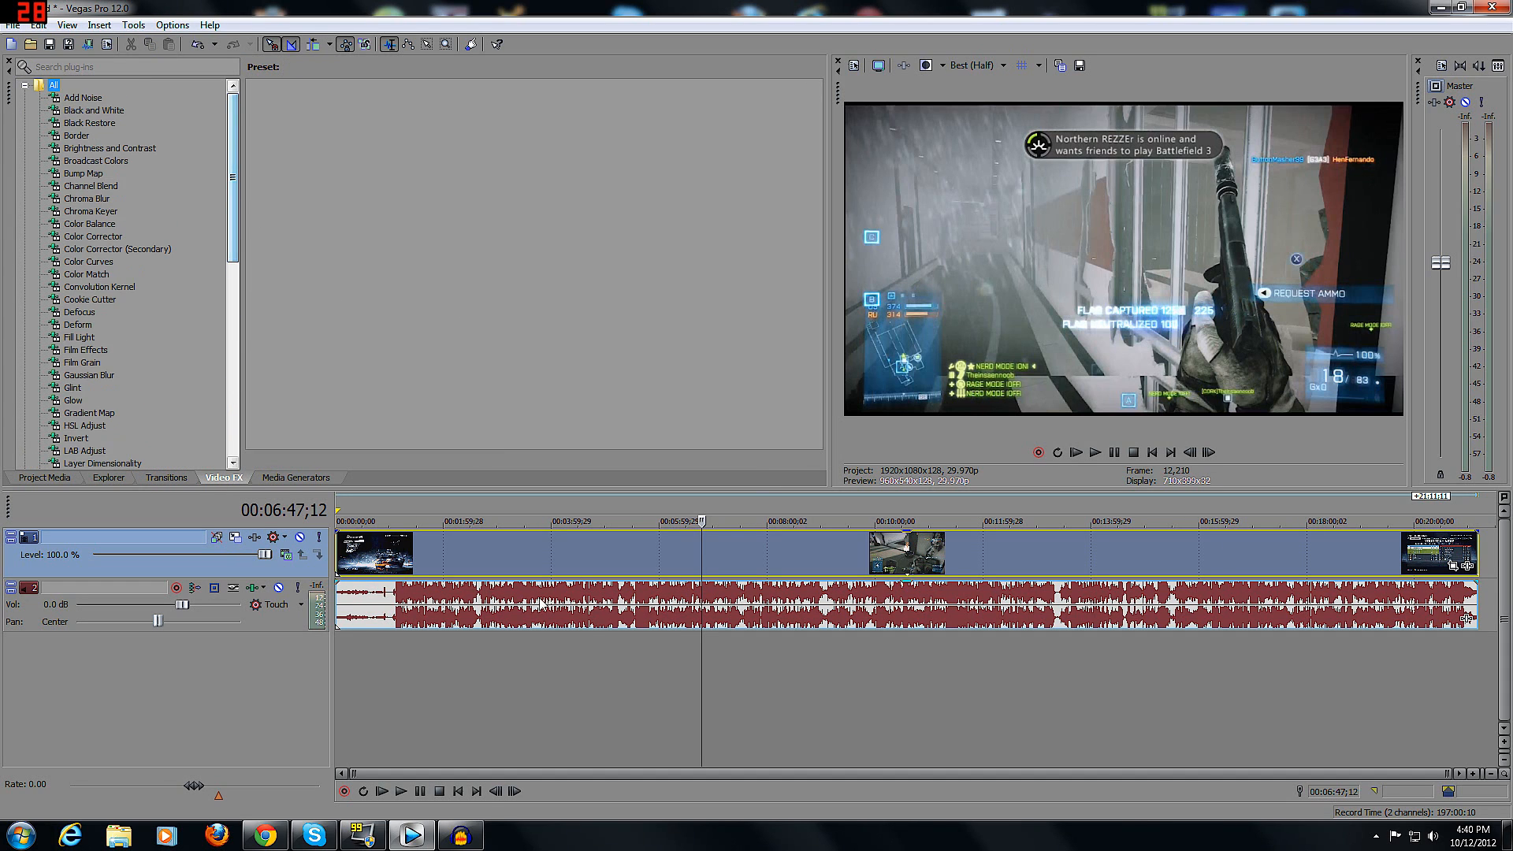
pyautogui.click(126, 289)
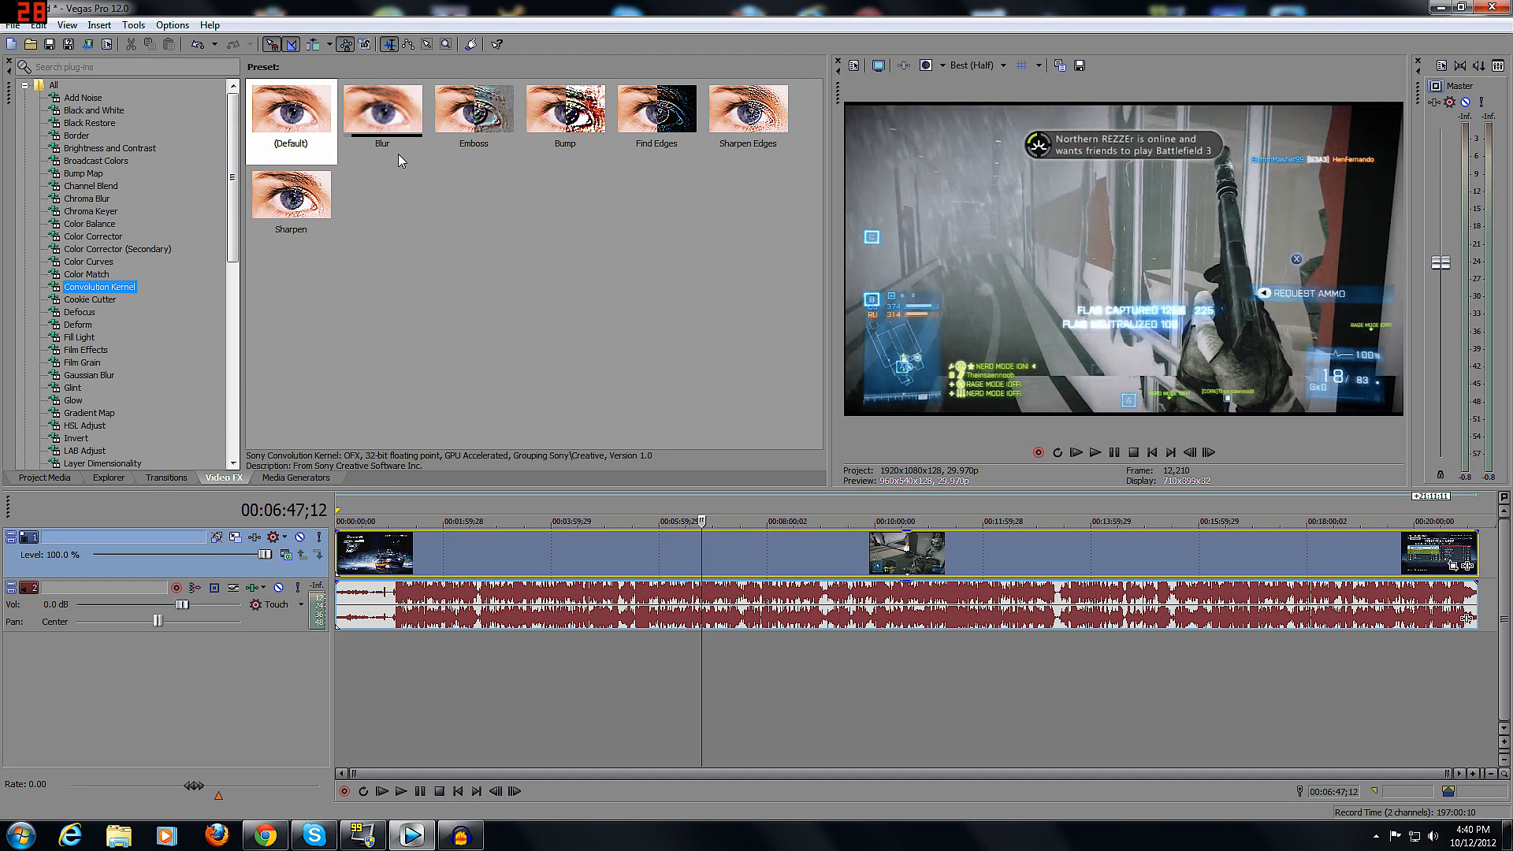
pyautogui.click(140, 149)
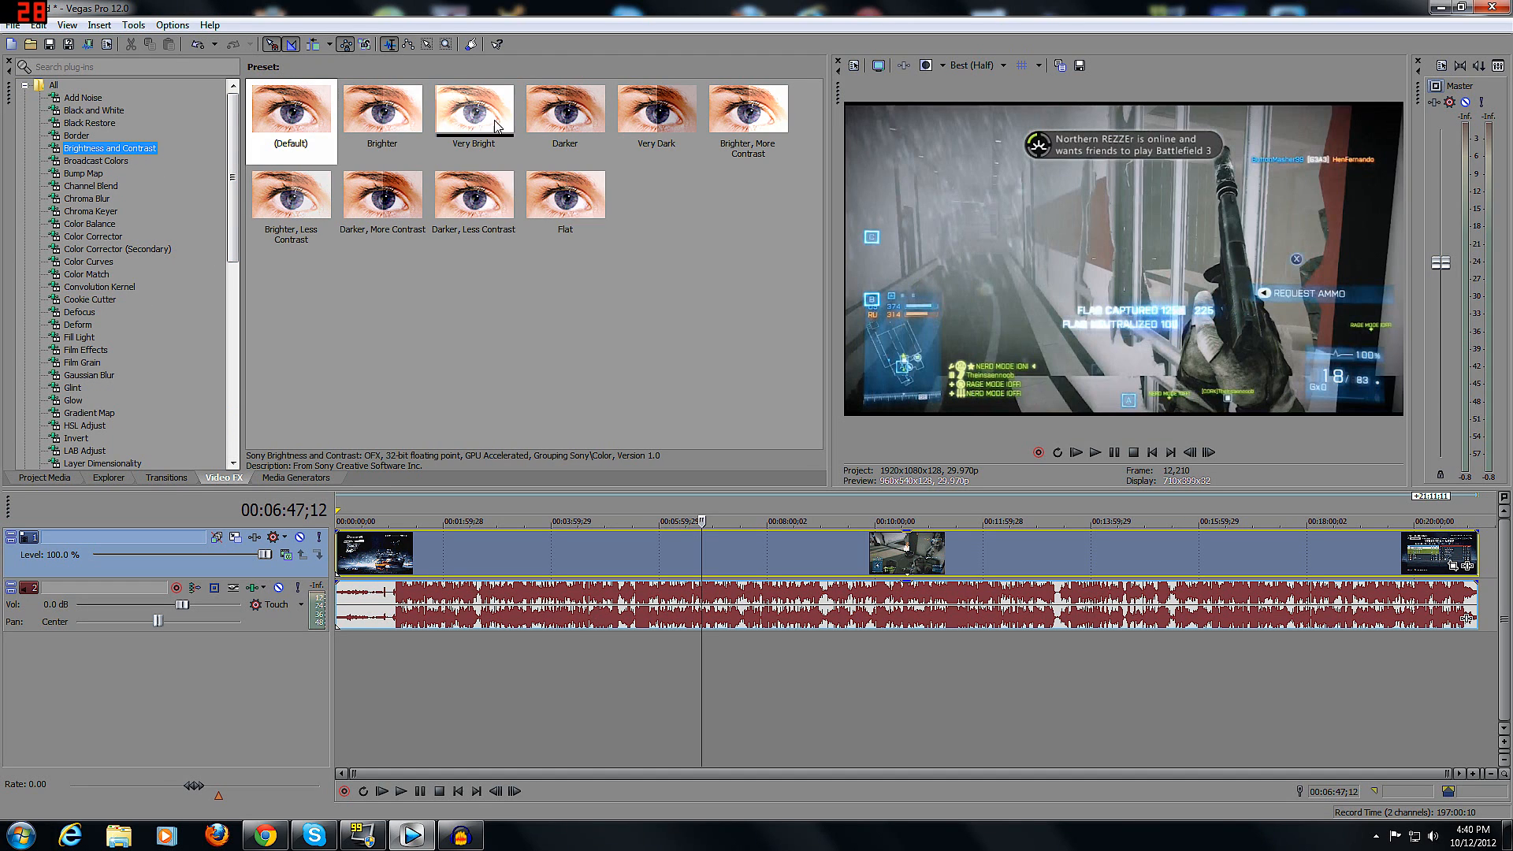
pyautogui.click(390, 122)
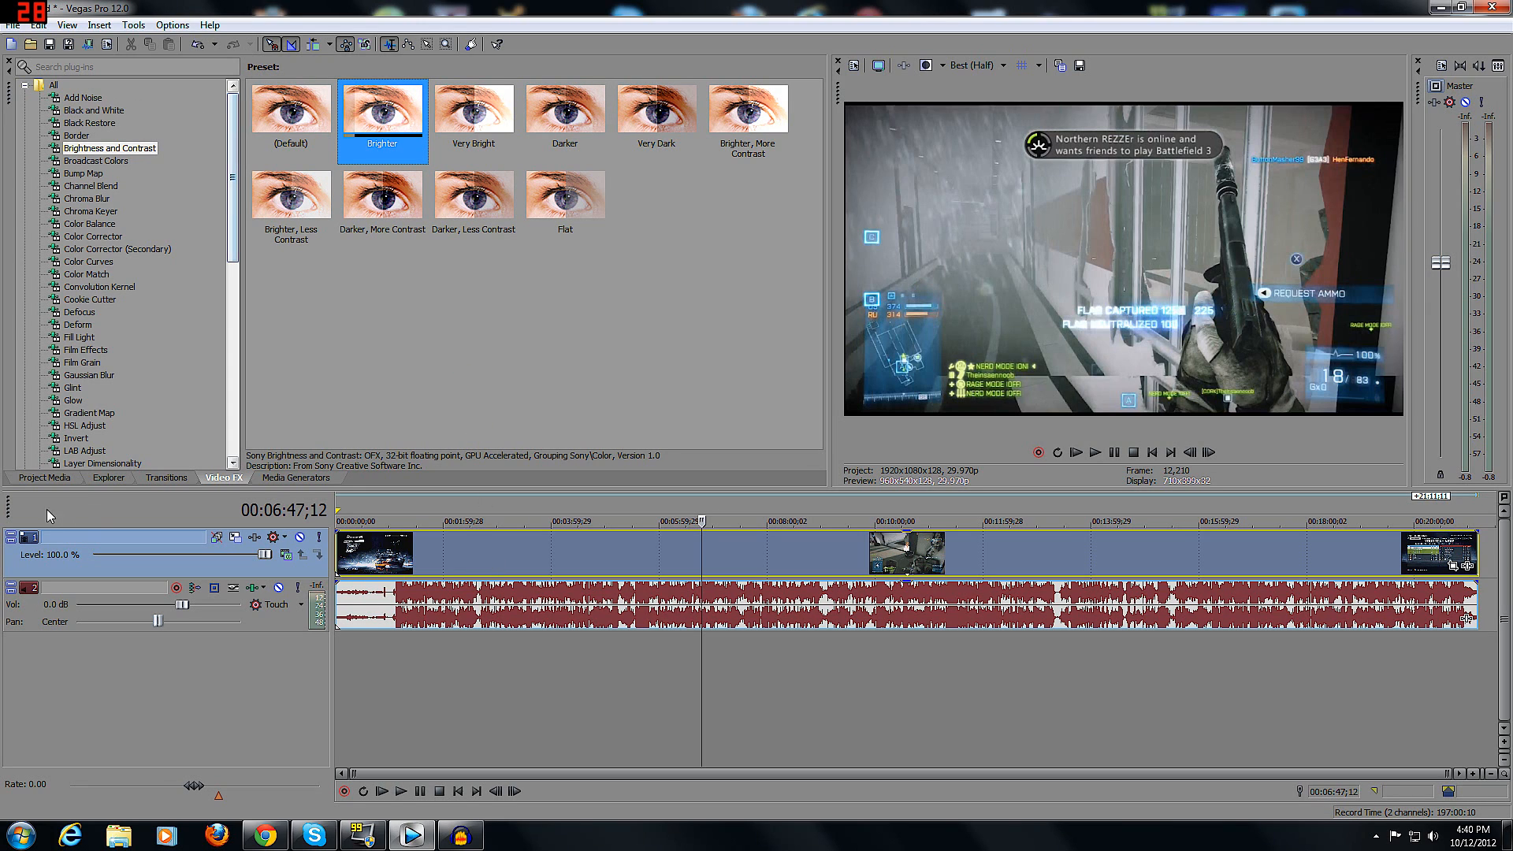
# Step: Return to the project media and lower the audio track's volume to -1.8 dB
pyautogui.click(44, 477)
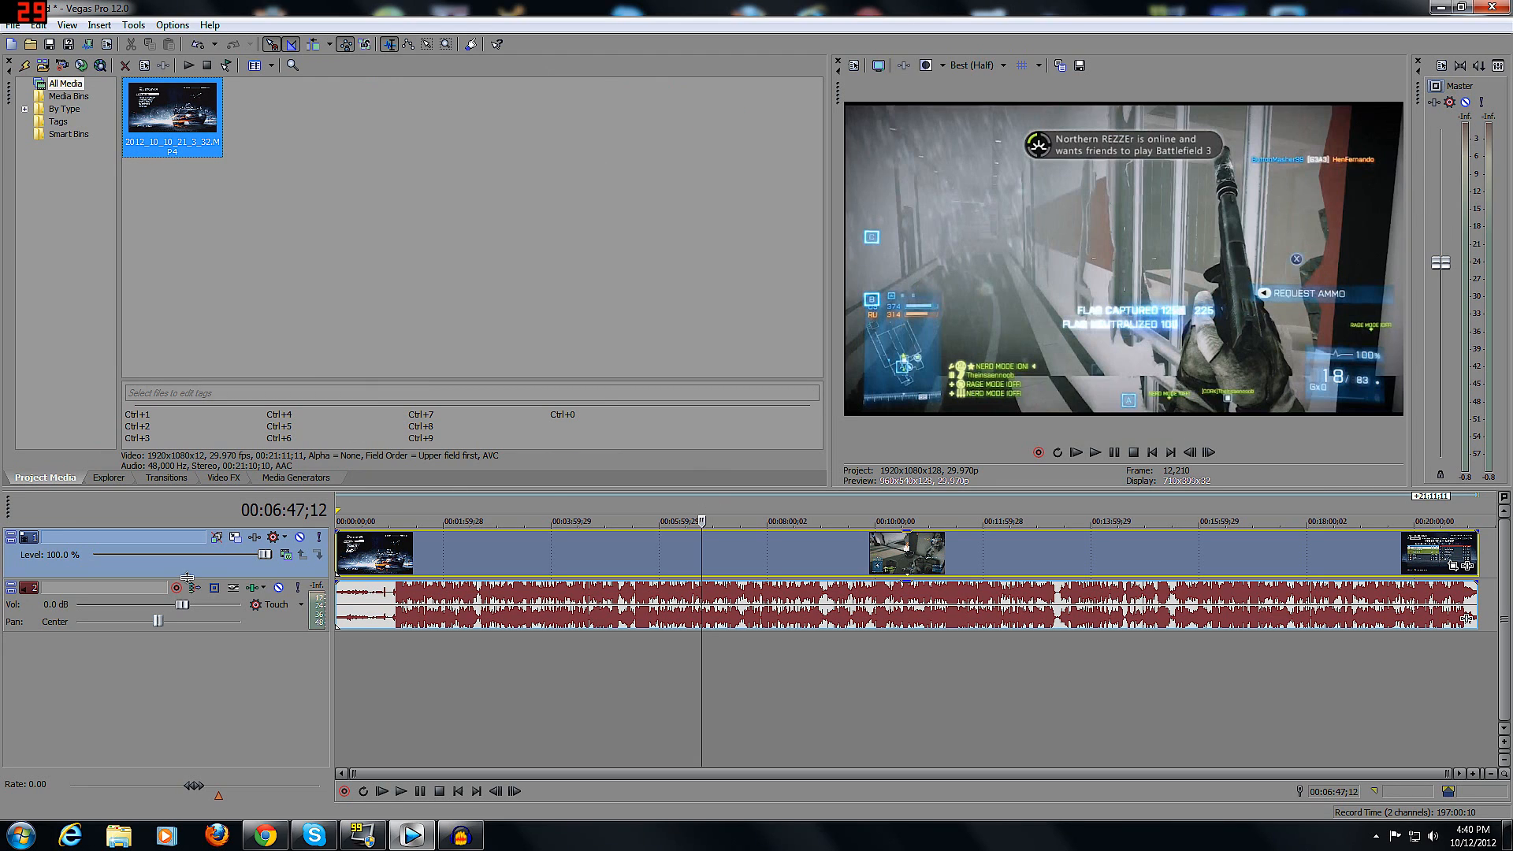
pyautogui.moveTo(183, 605)
pyautogui.mouseDown()
pyautogui.moveTo(109, 598)
pyautogui.moveTo(167, 606)
pyautogui.mouseUp()
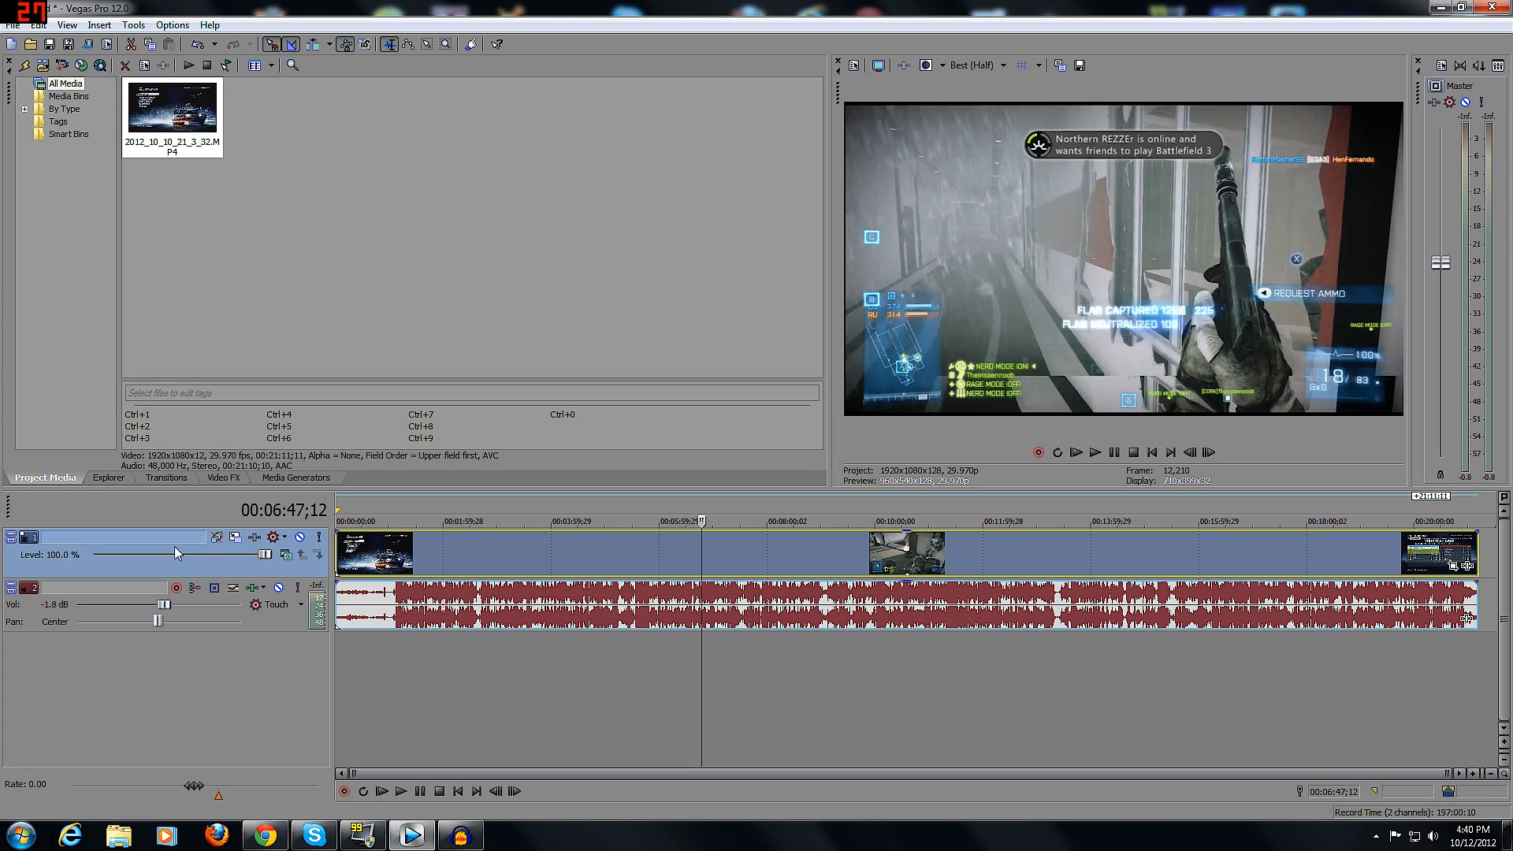
# Step: Start rendering the project and choose the 8 Mbps HD 1080-30p Video template under Windows Media Video V11 as the output format
pyautogui.click(13, 25)
pyautogui.click(47, 136)
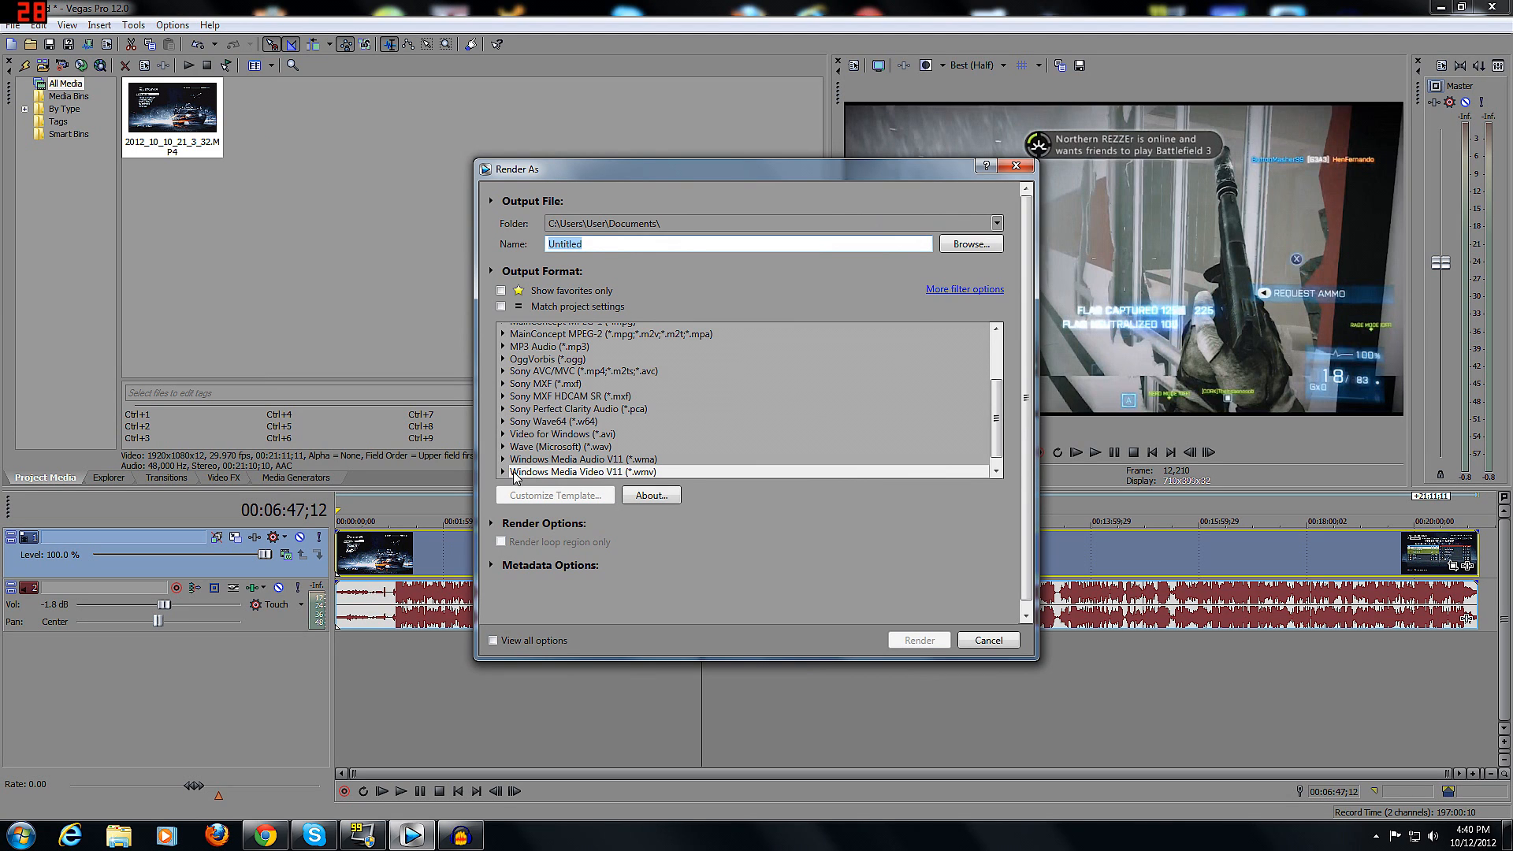
pyautogui.scroll(3, 1001, 426)
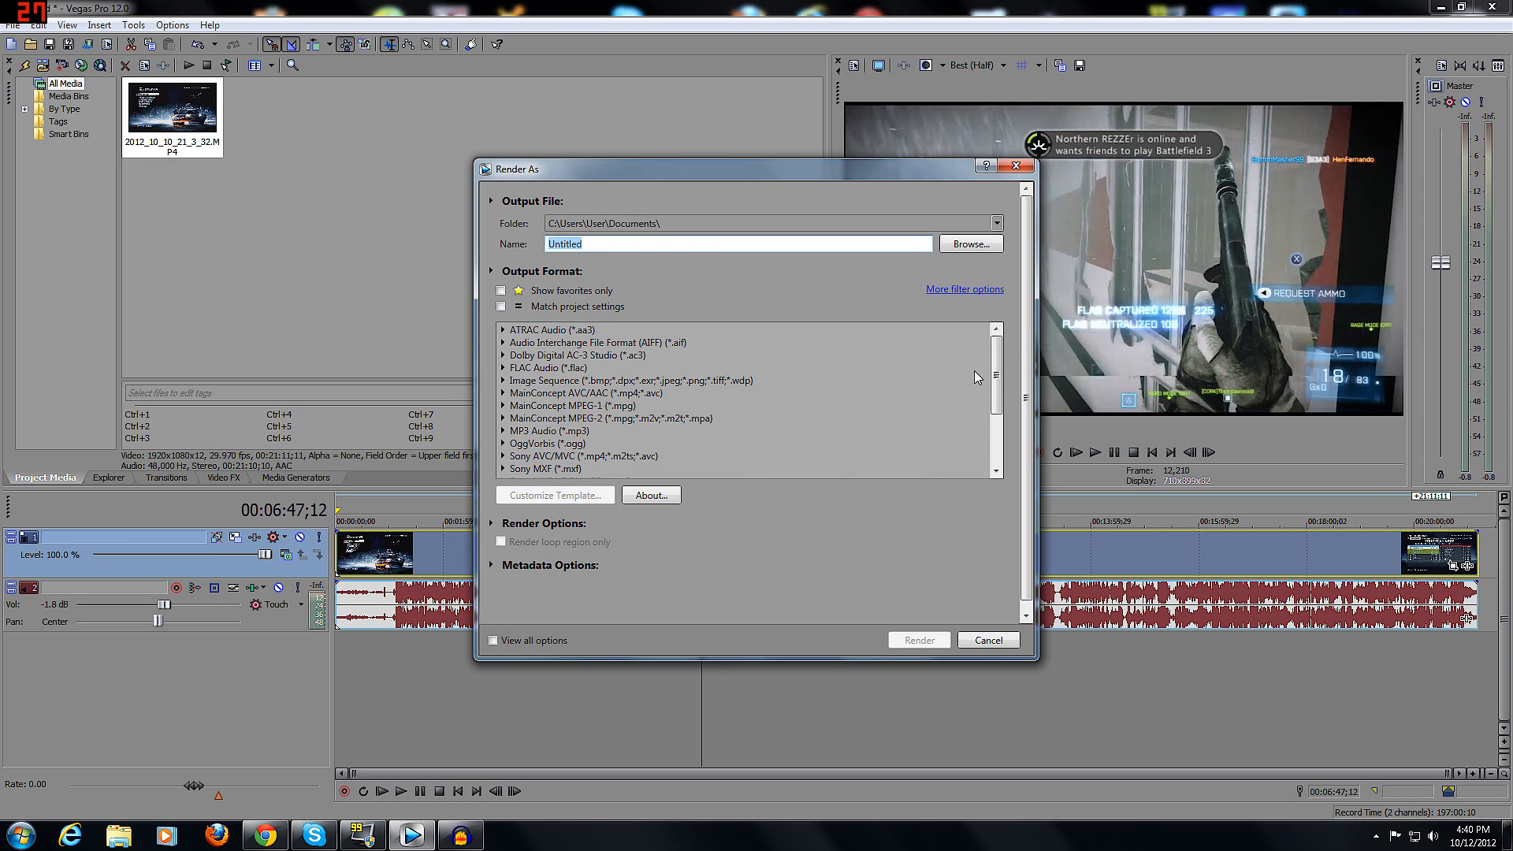
pyautogui.moveTo(996, 375); pyautogui.dragTo(987, 450)
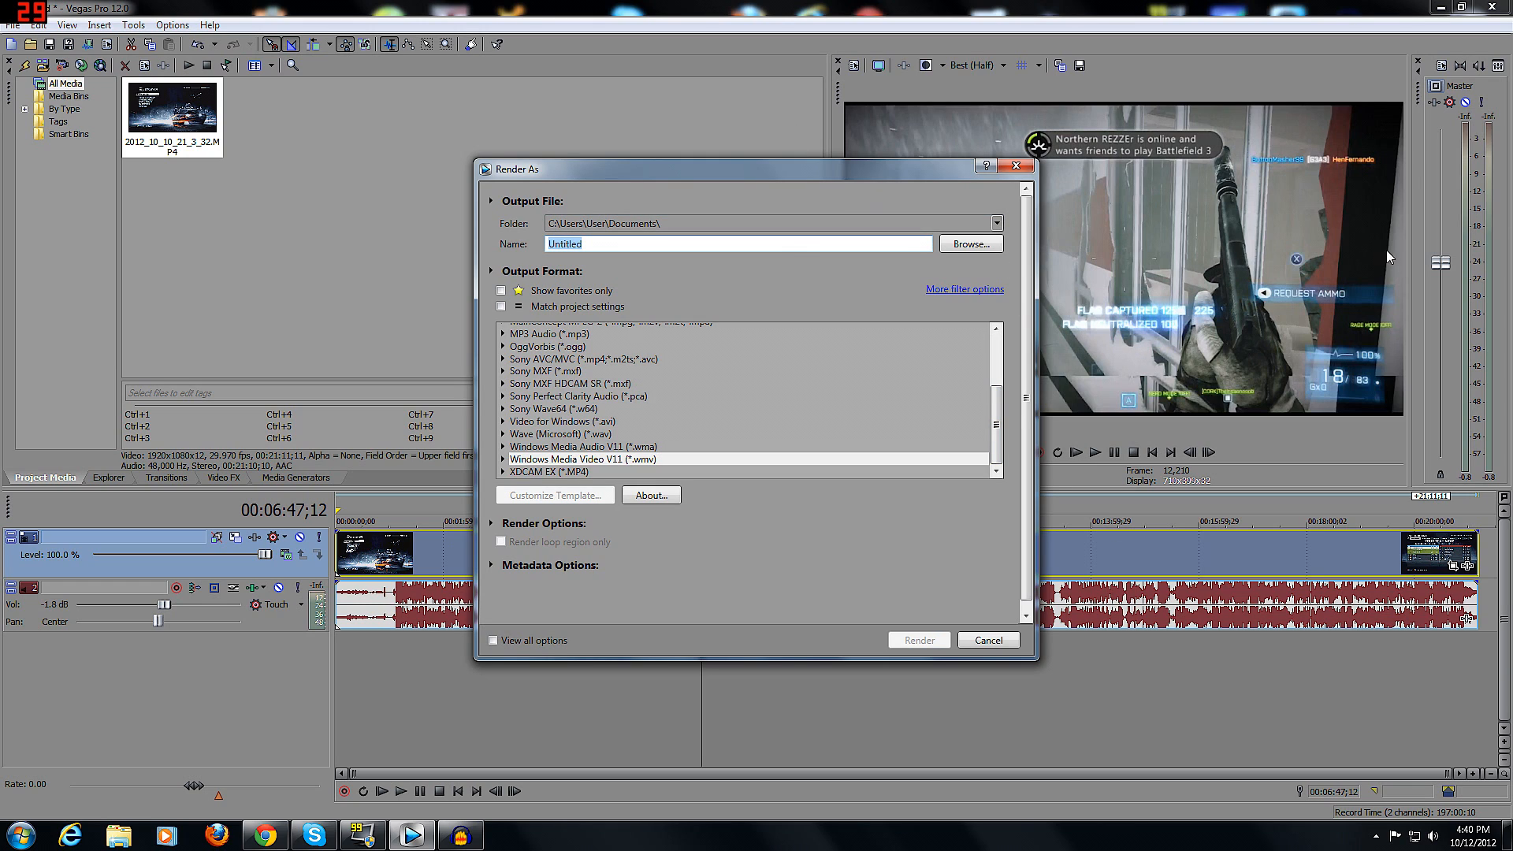
pyautogui.click(504, 460)
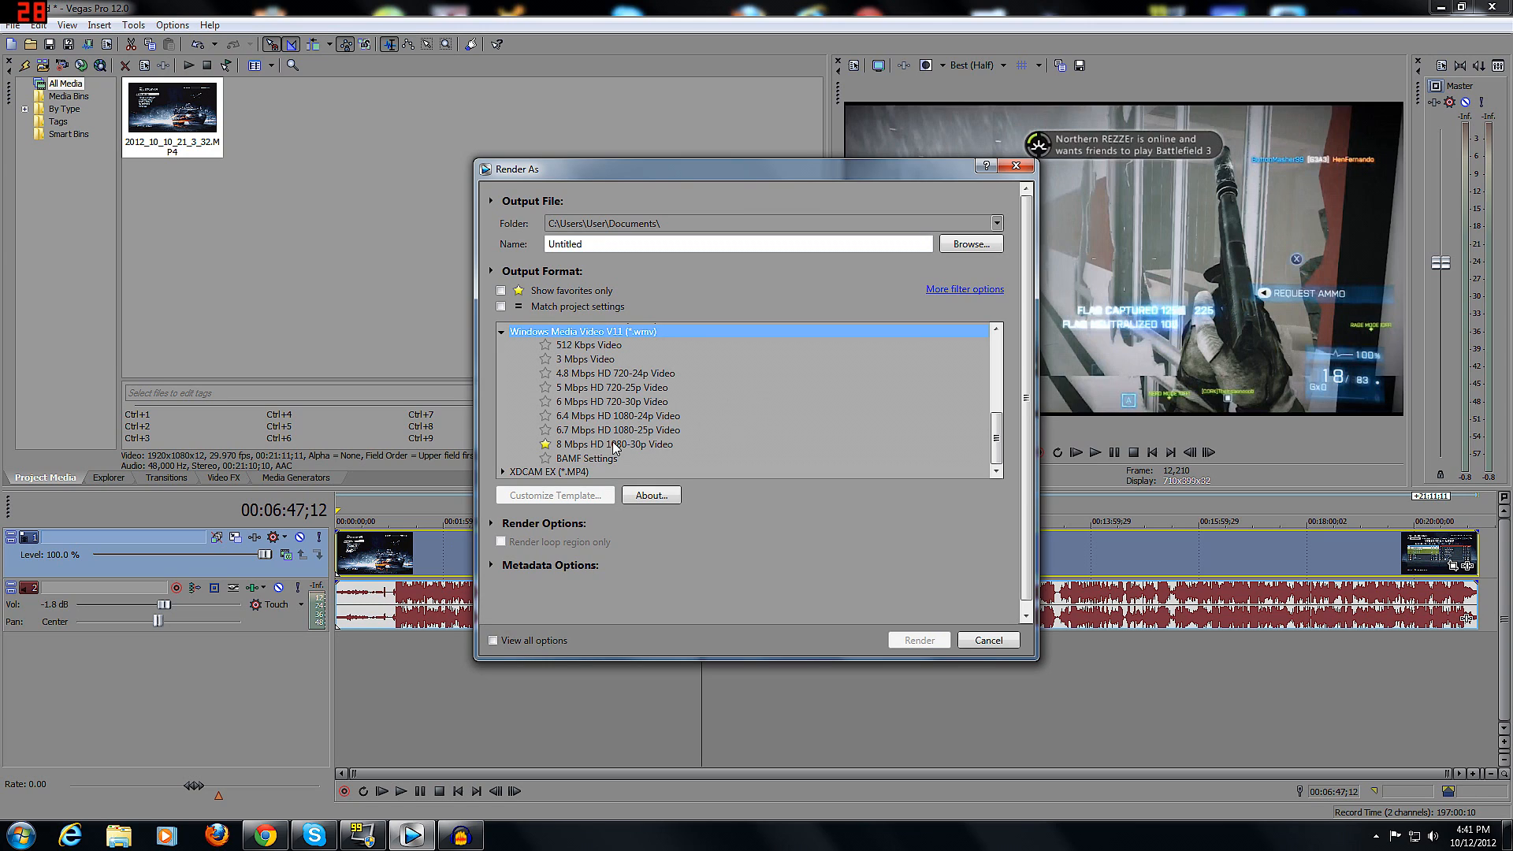
pyautogui.click(614, 446)
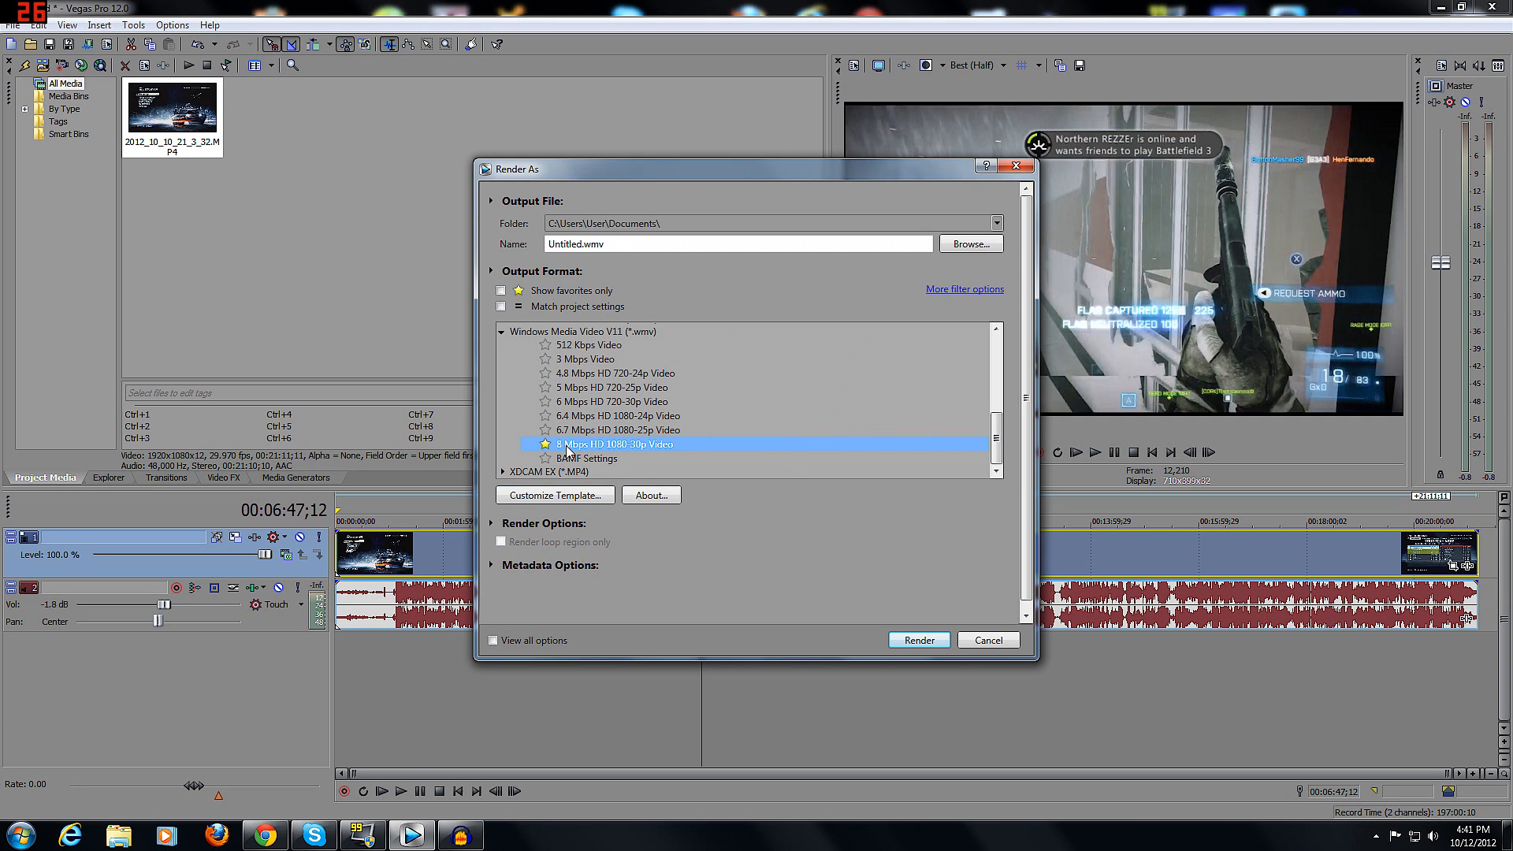
# Step: Customize the render template's video with a custom image size 1920 pixels wide
pyautogui.click(578, 496)
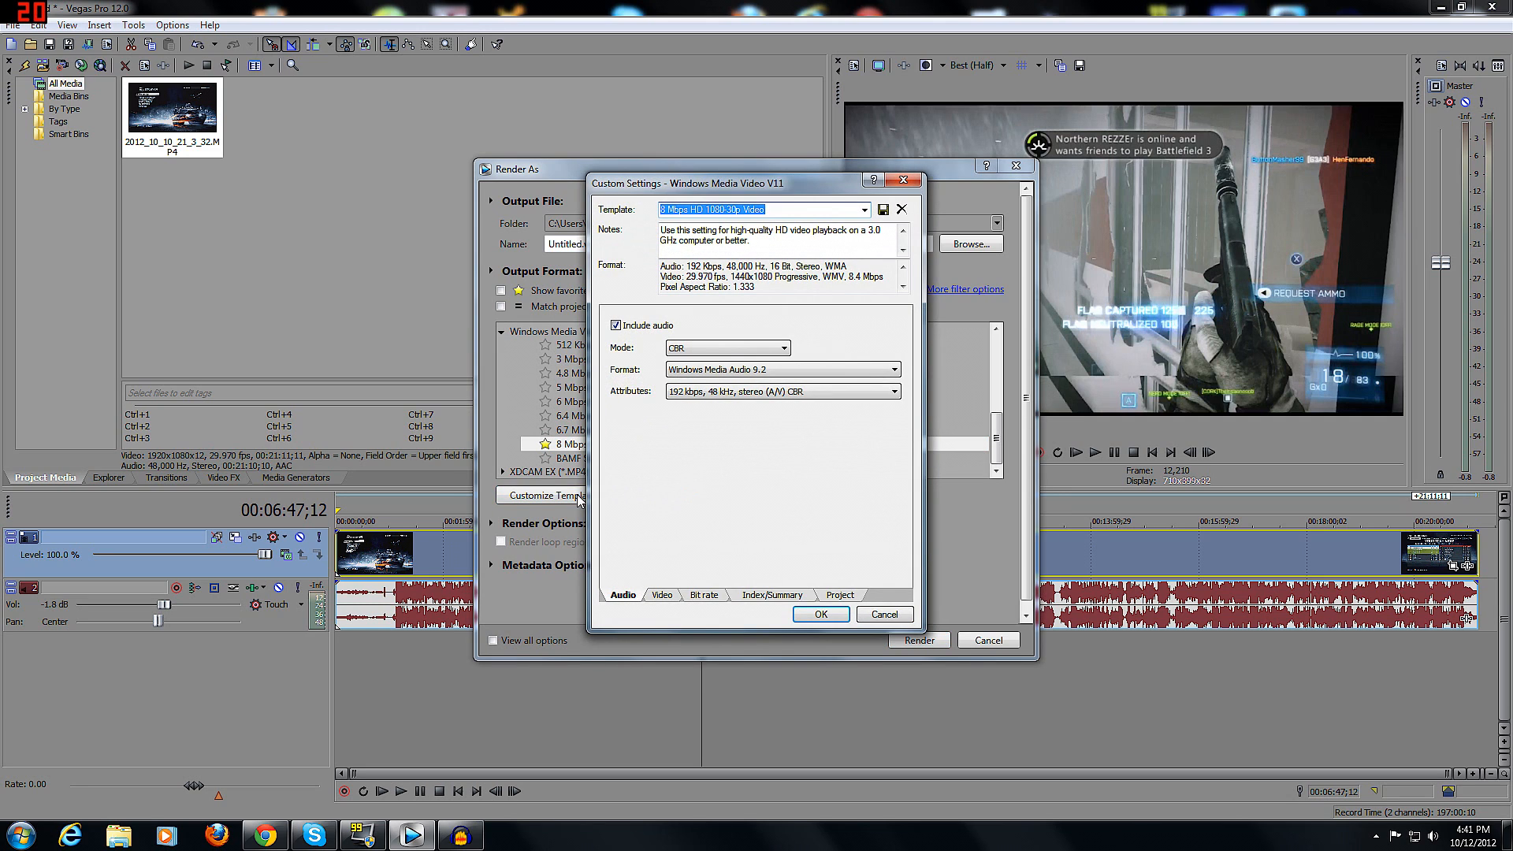
pyautogui.click(664, 595)
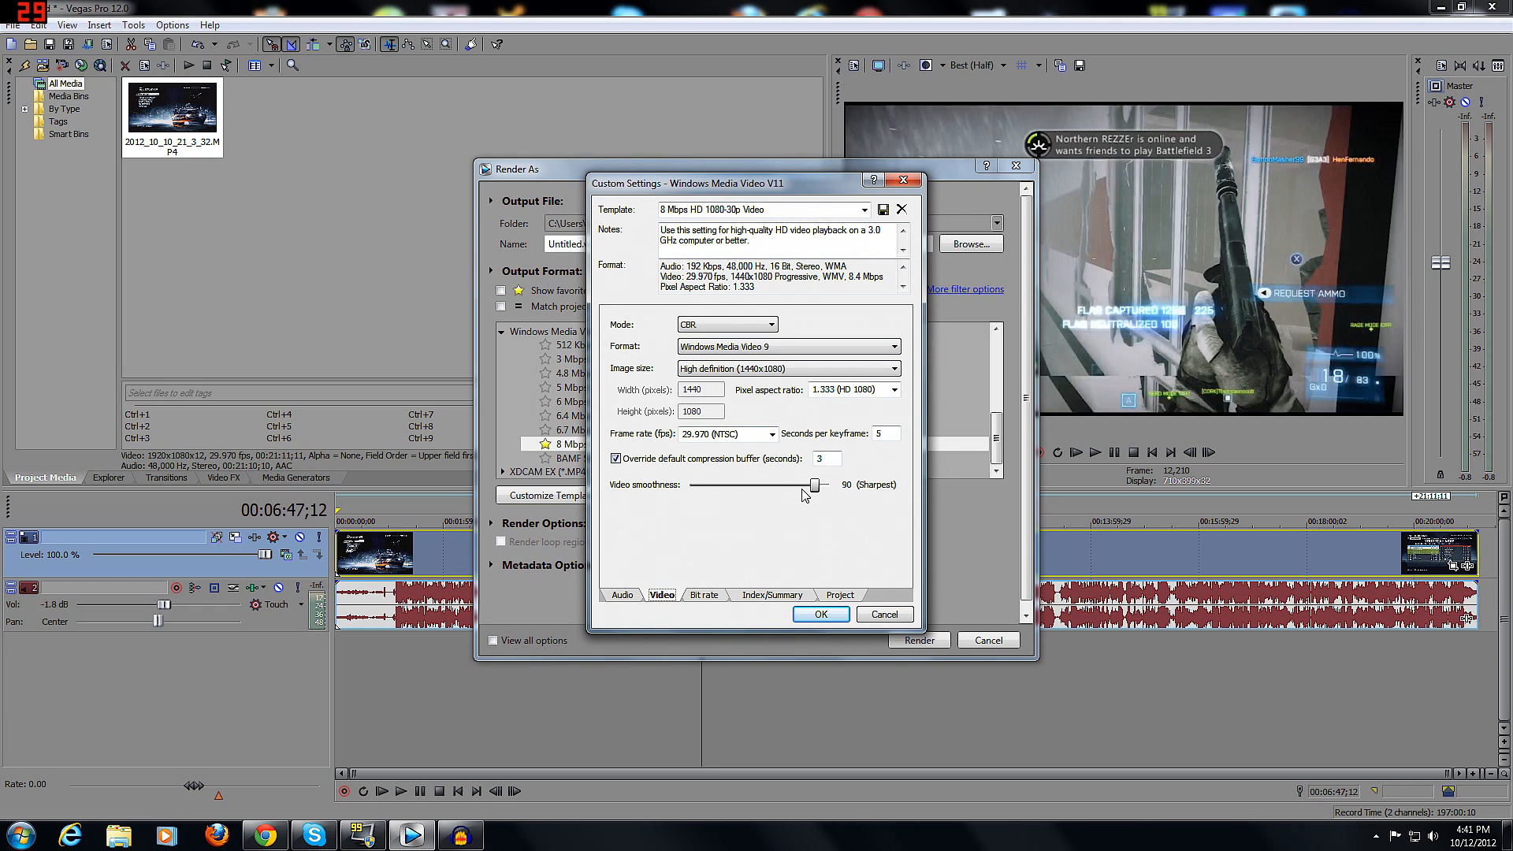
pyautogui.click(791, 372)
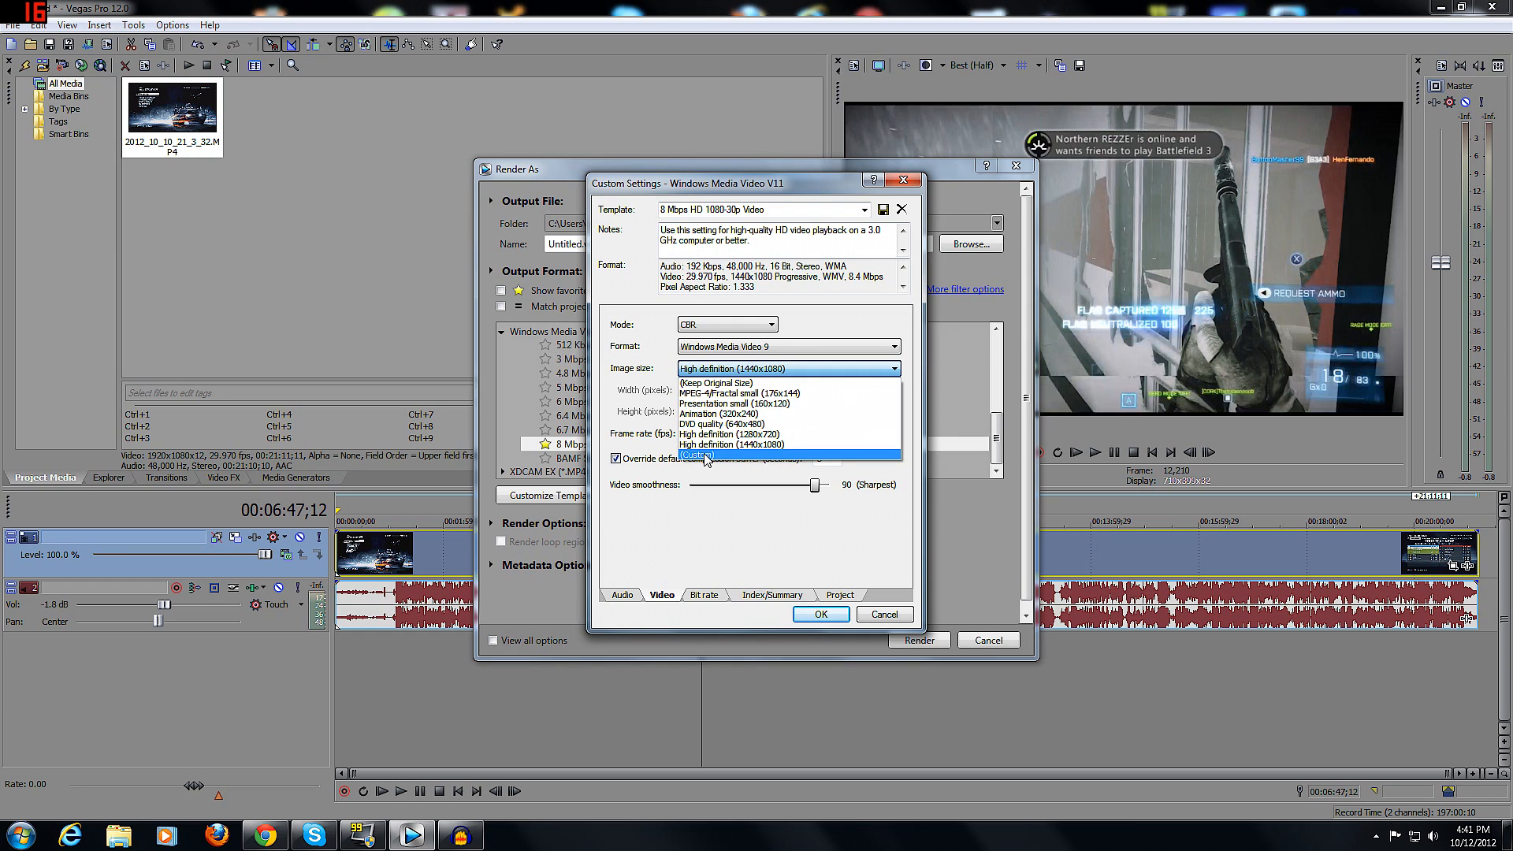
pyautogui.click(705, 456)
pyautogui.press('Tab')
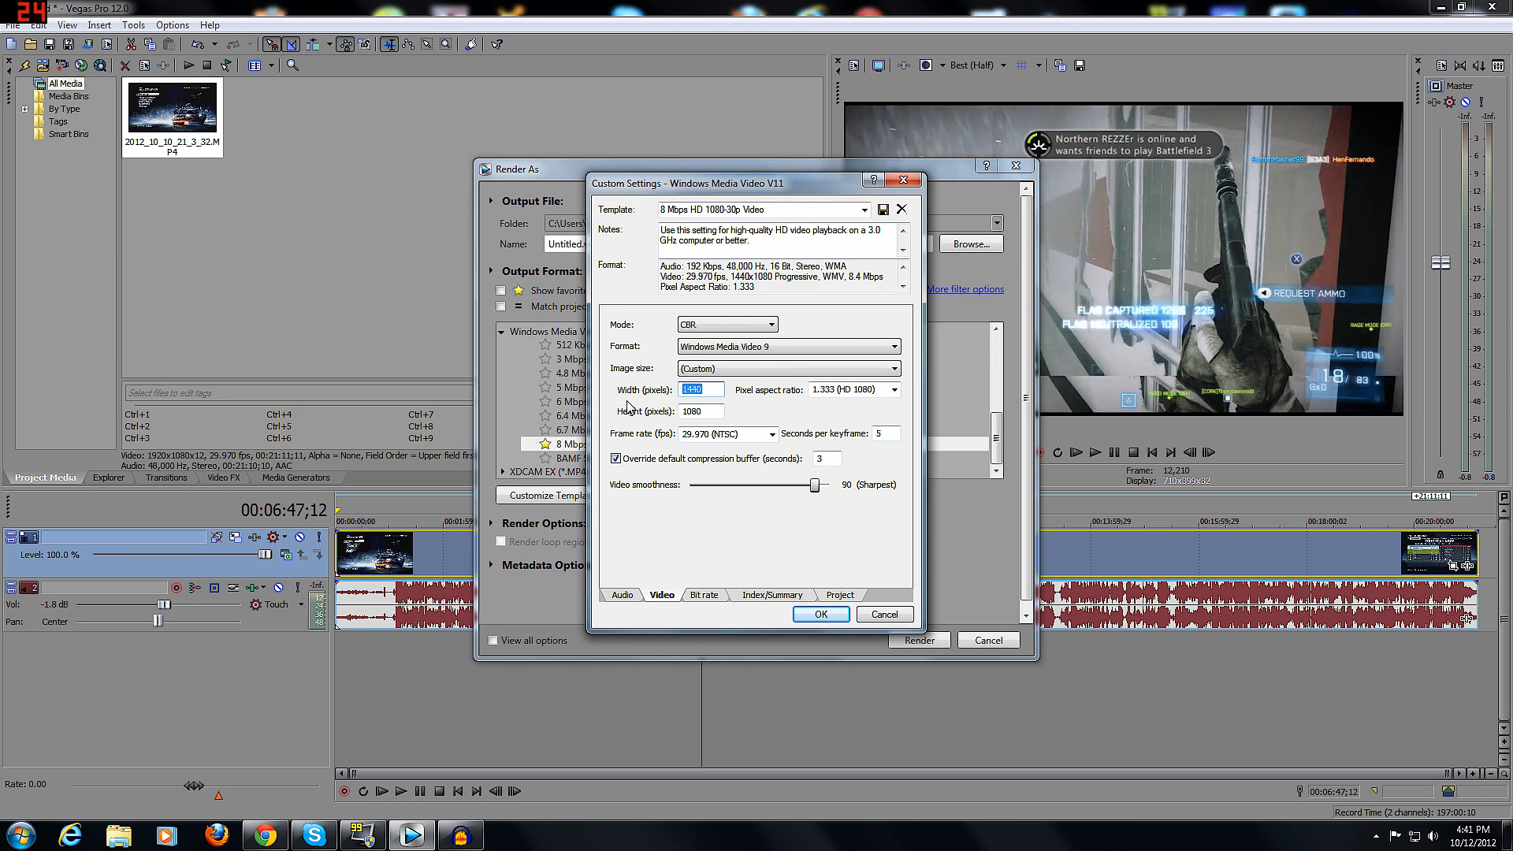
pyautogui.write('192')
# Step: Set the template's pixel aspect ratio to 1.000 (Square) and the video smoothness to 100
pyautogui.click(895, 390)
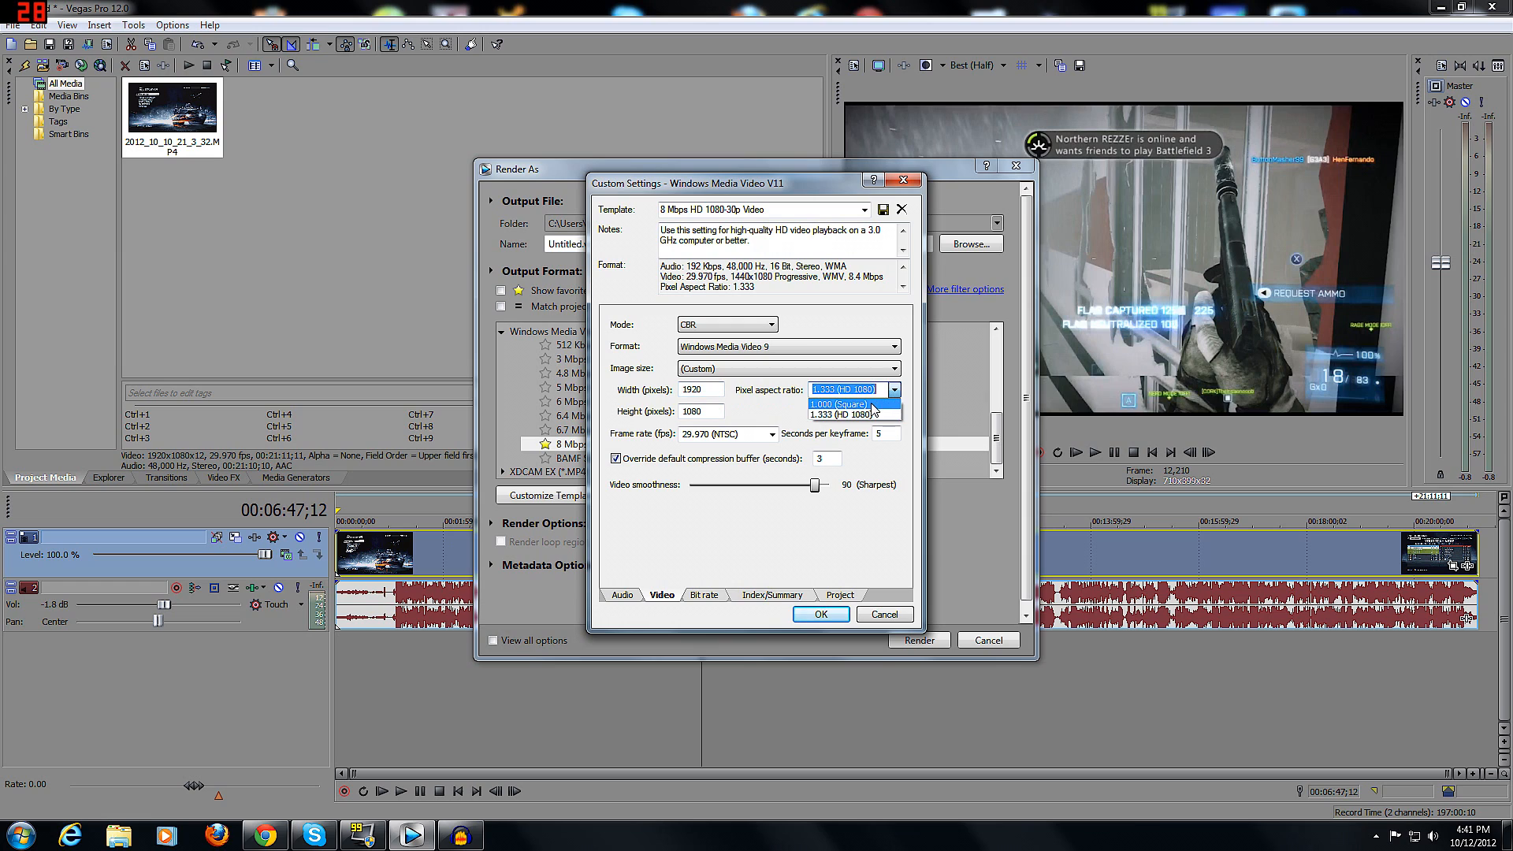
pyautogui.click(843, 403)
pyautogui.click(895, 390)
pyautogui.click(894, 394)
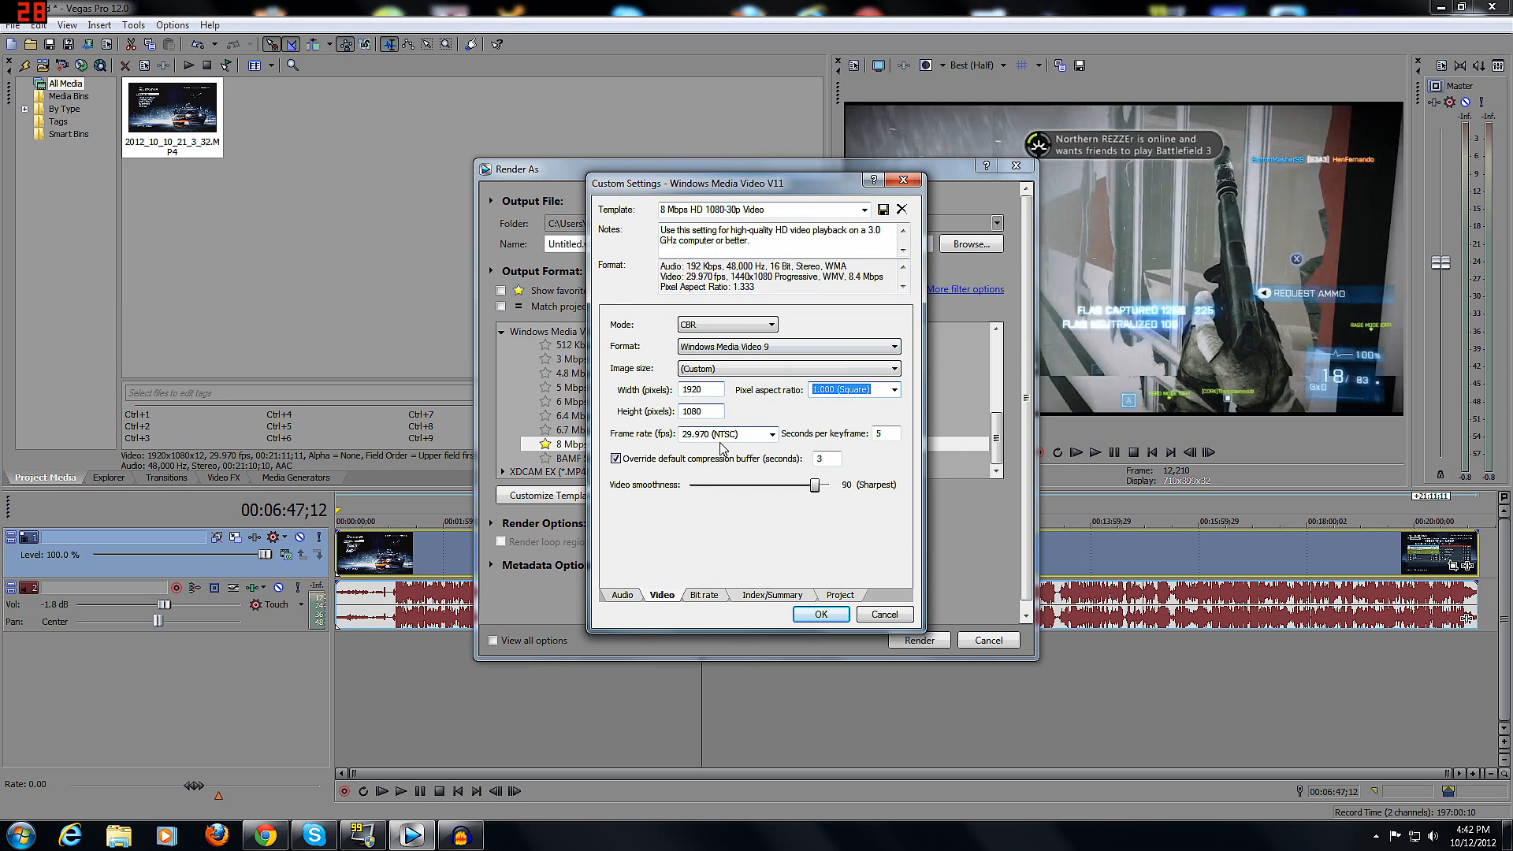
pyautogui.moveTo(815, 485); pyautogui.dragTo(829, 485)
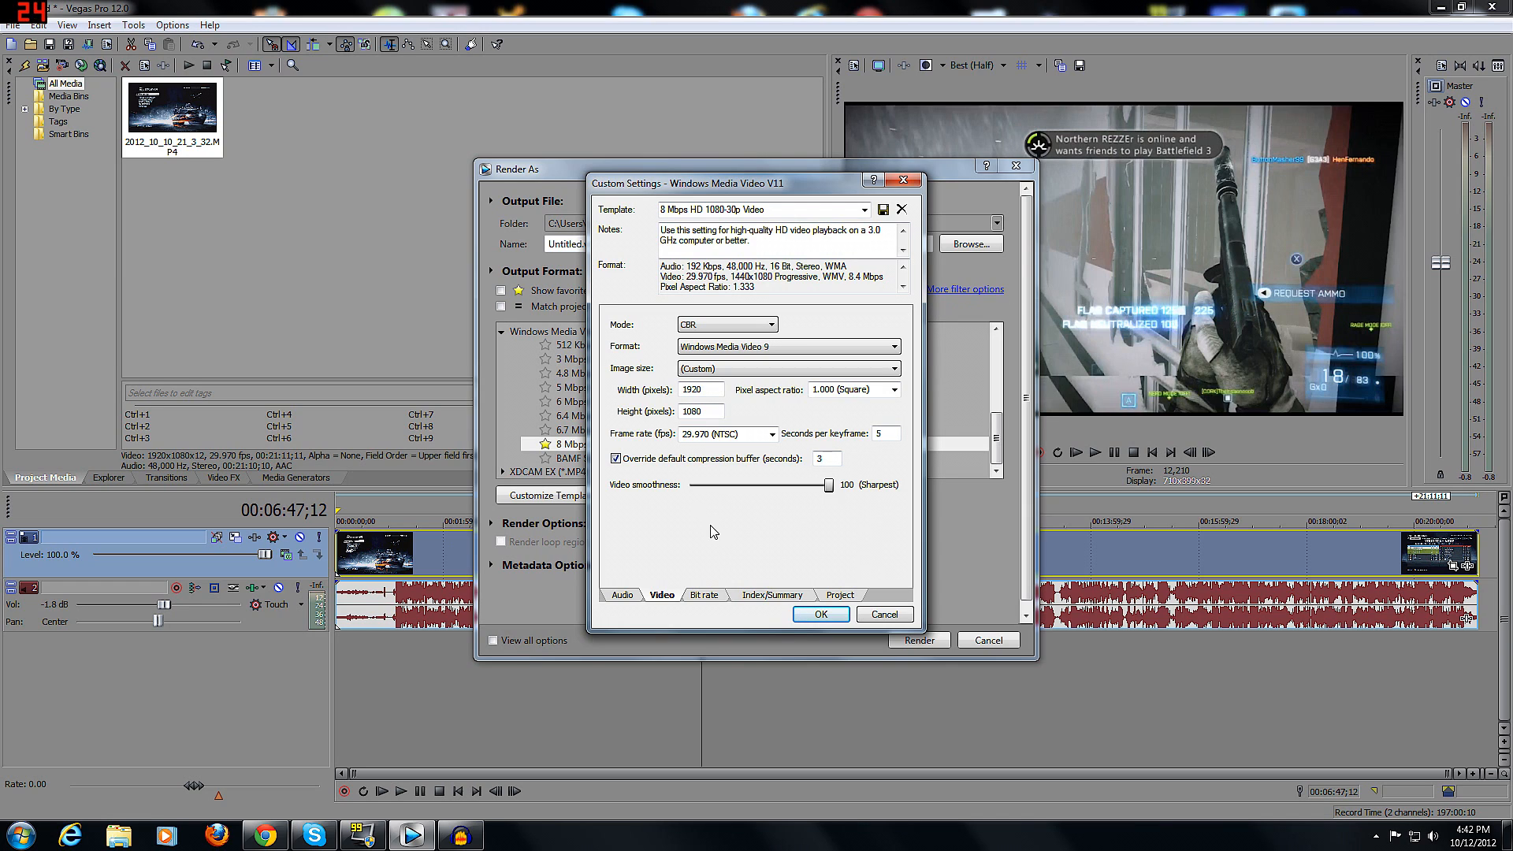
# Step: Set the template's Internet/LAN target bit rate to 15 M
pyautogui.click(714, 597)
pyautogui.doubleClick(763, 415)
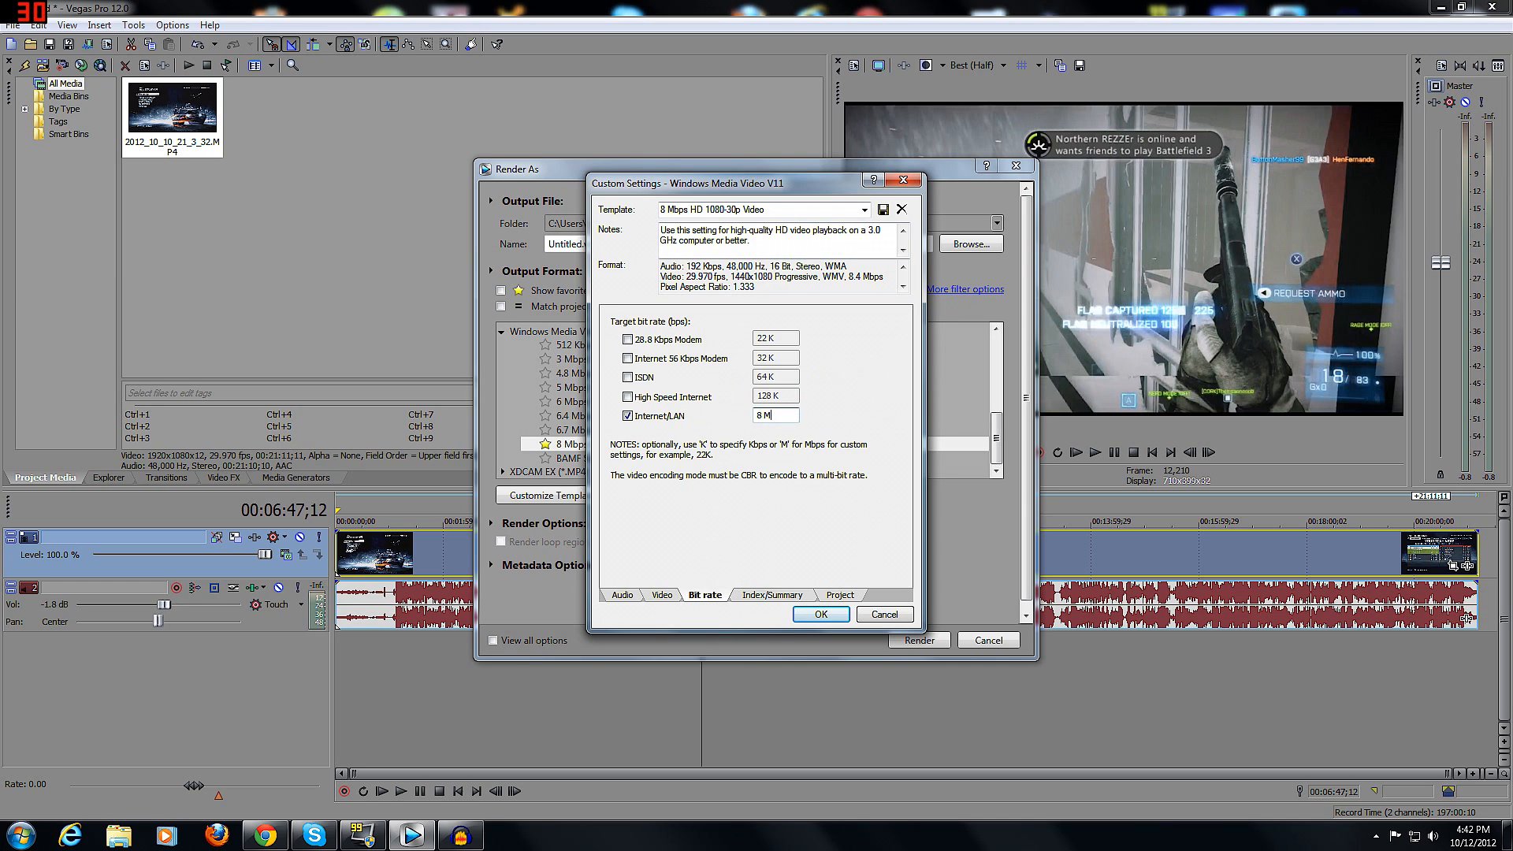
pyautogui.click(761, 415)
pyautogui.write('15')
# Step: Set the template's video rendering quality to Best, confirm the custom settings and close the render dialog without rendering
pyautogui.click(771, 595)
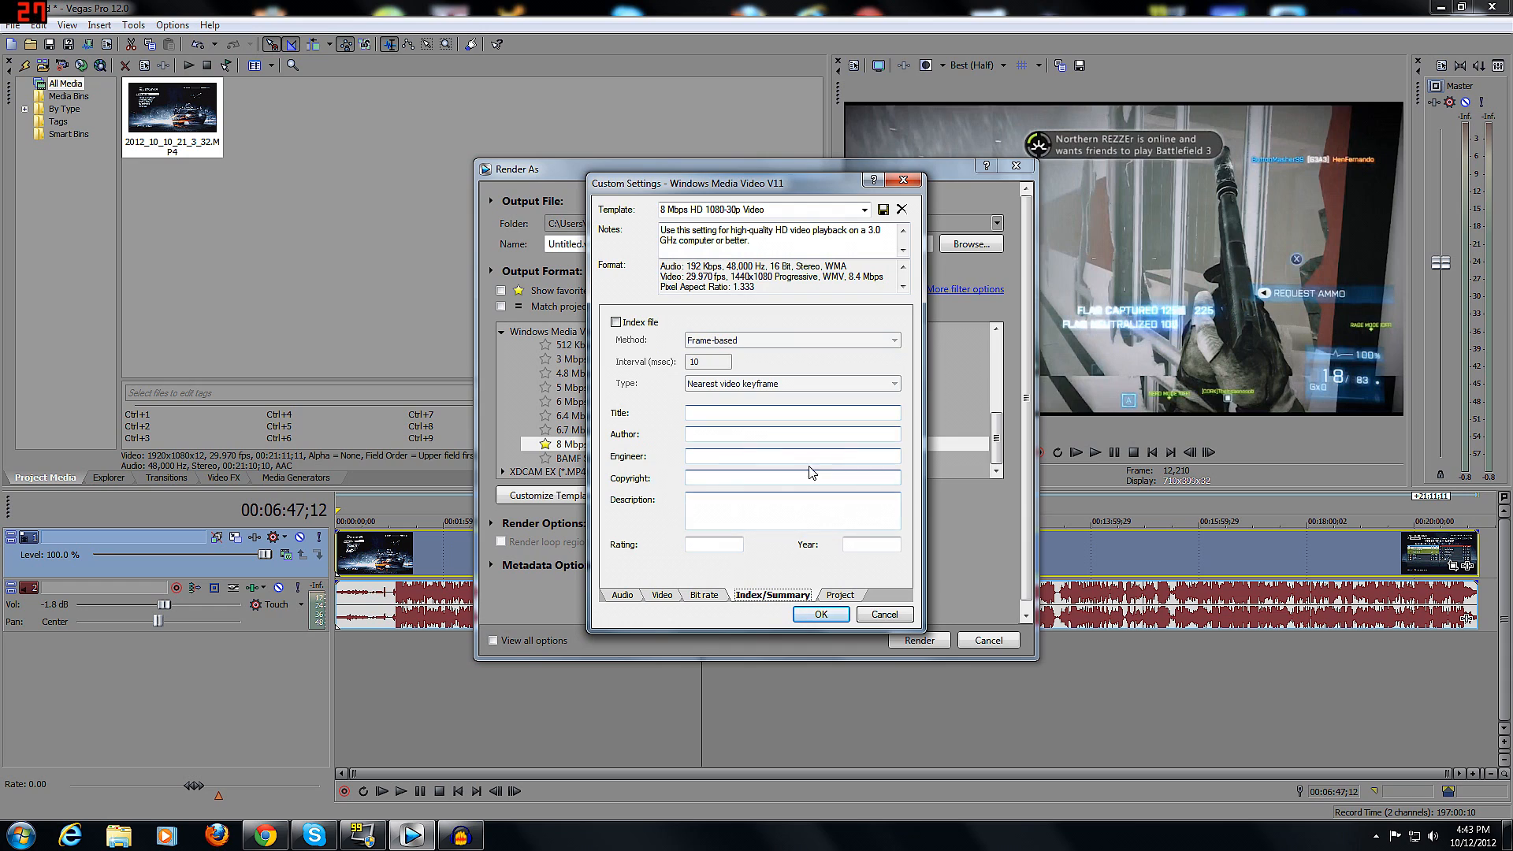
pyautogui.click(838, 595)
pyautogui.click(776, 322)
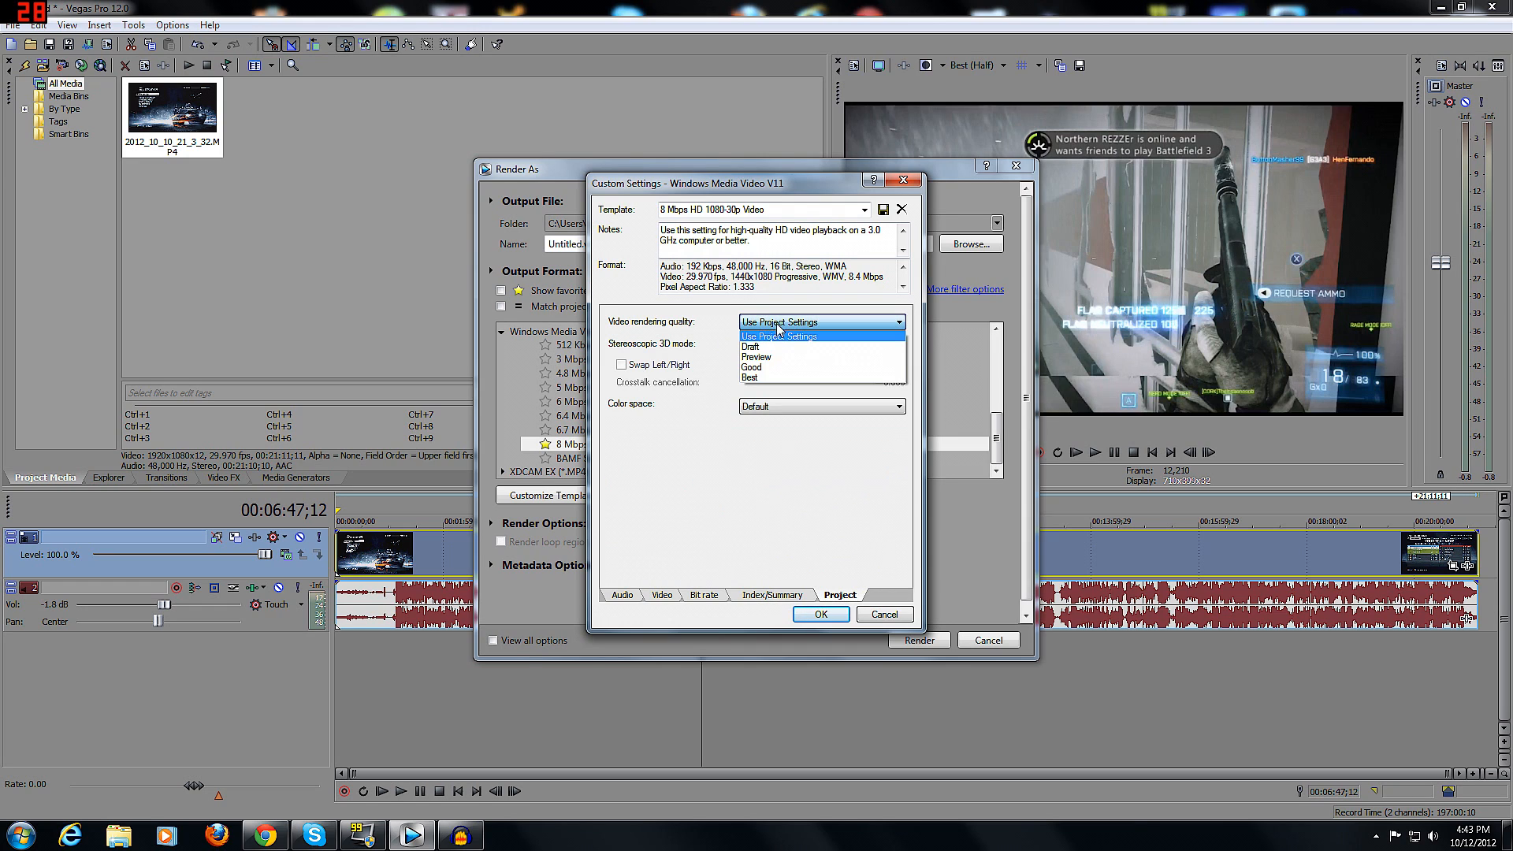
pyautogui.click(769, 378)
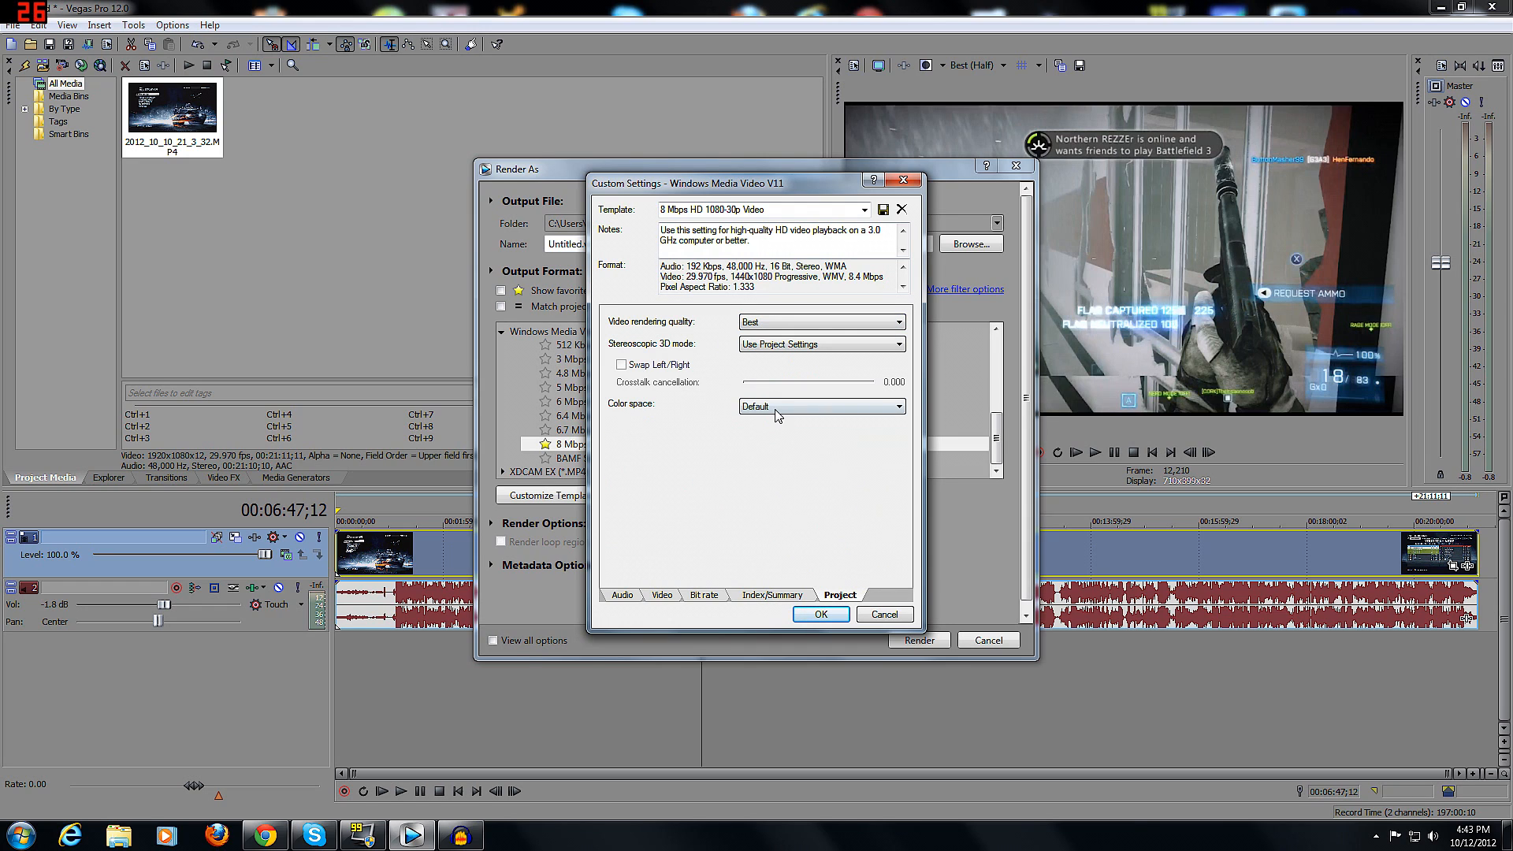
pyautogui.click(776, 410)
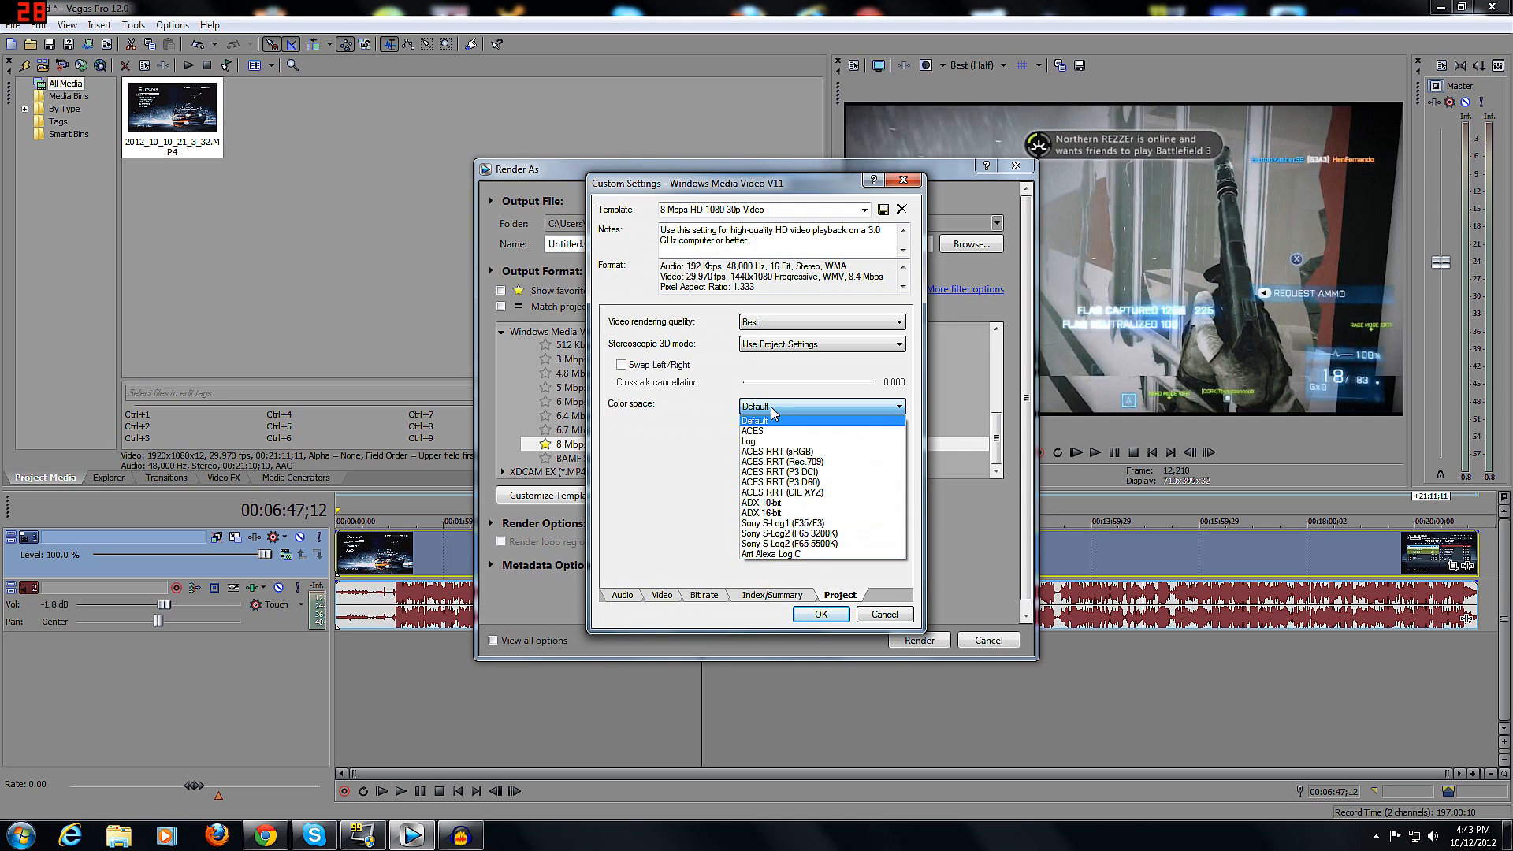
pyautogui.click(773, 408)
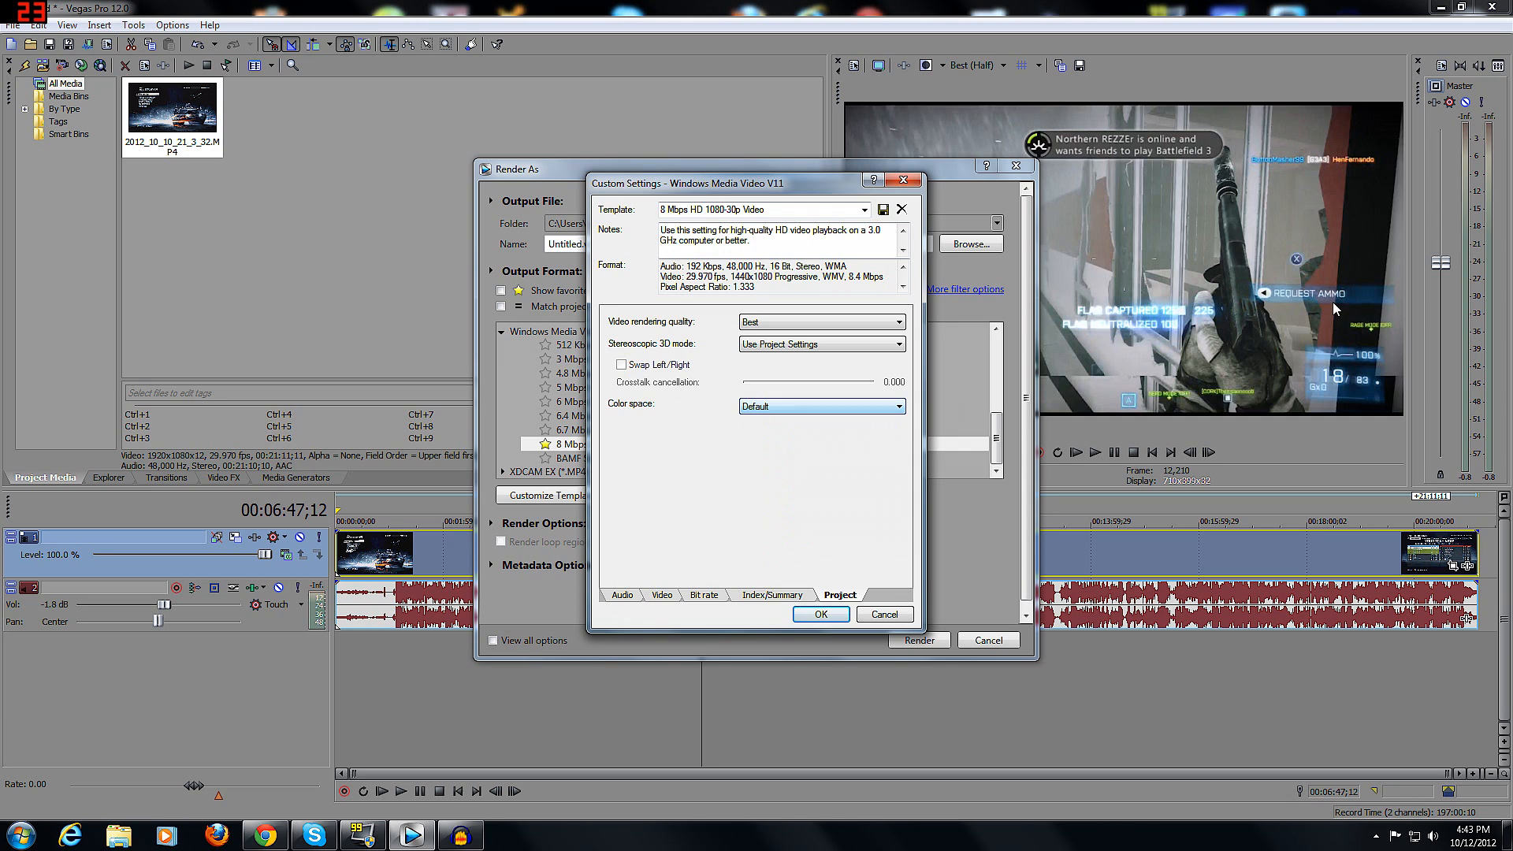
pyautogui.click(820, 614)
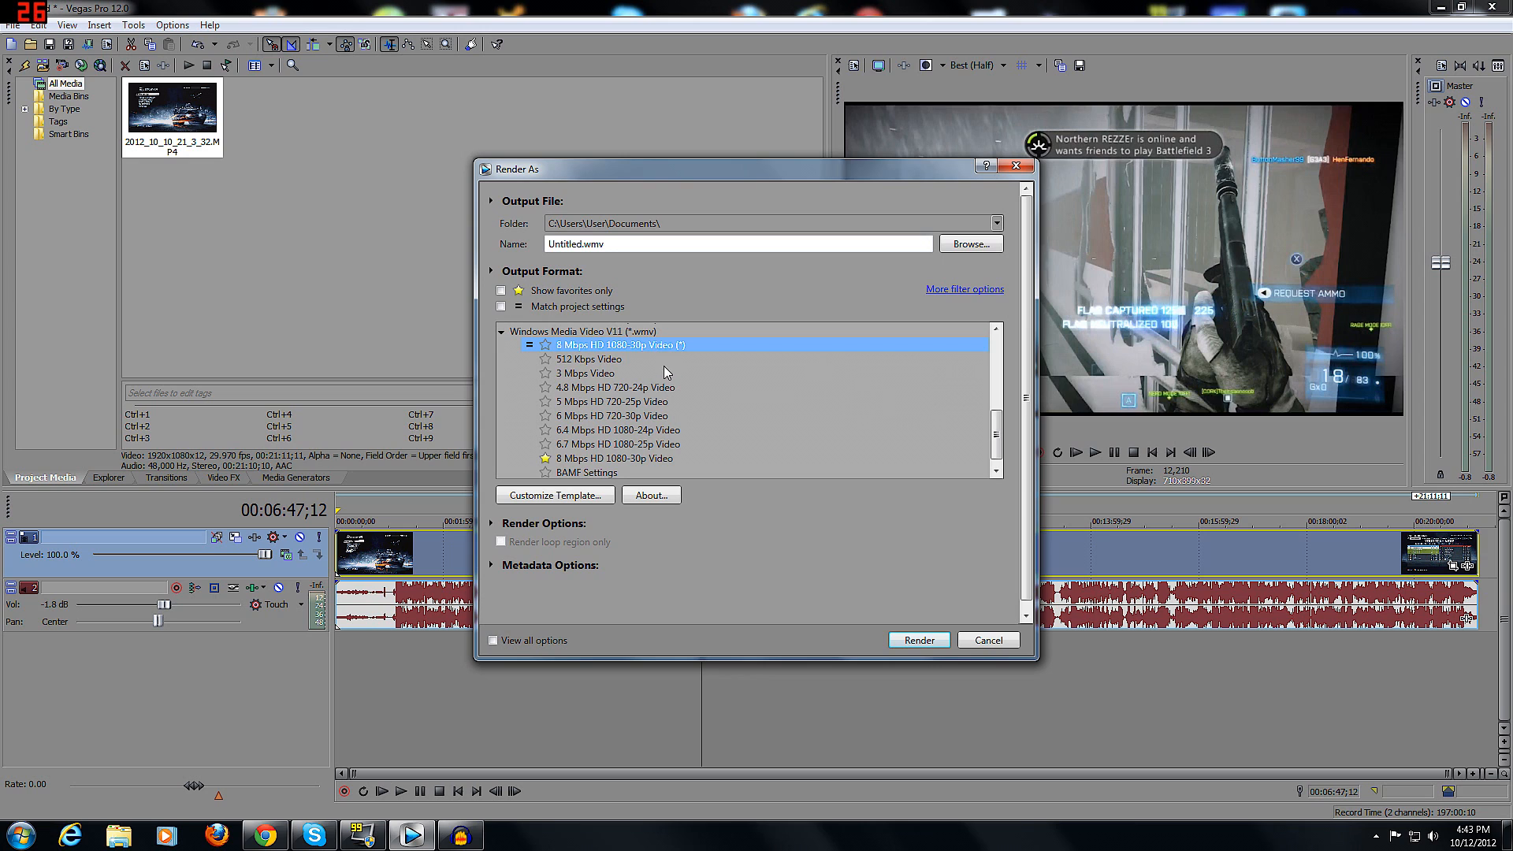
pyautogui.click(1016, 165)
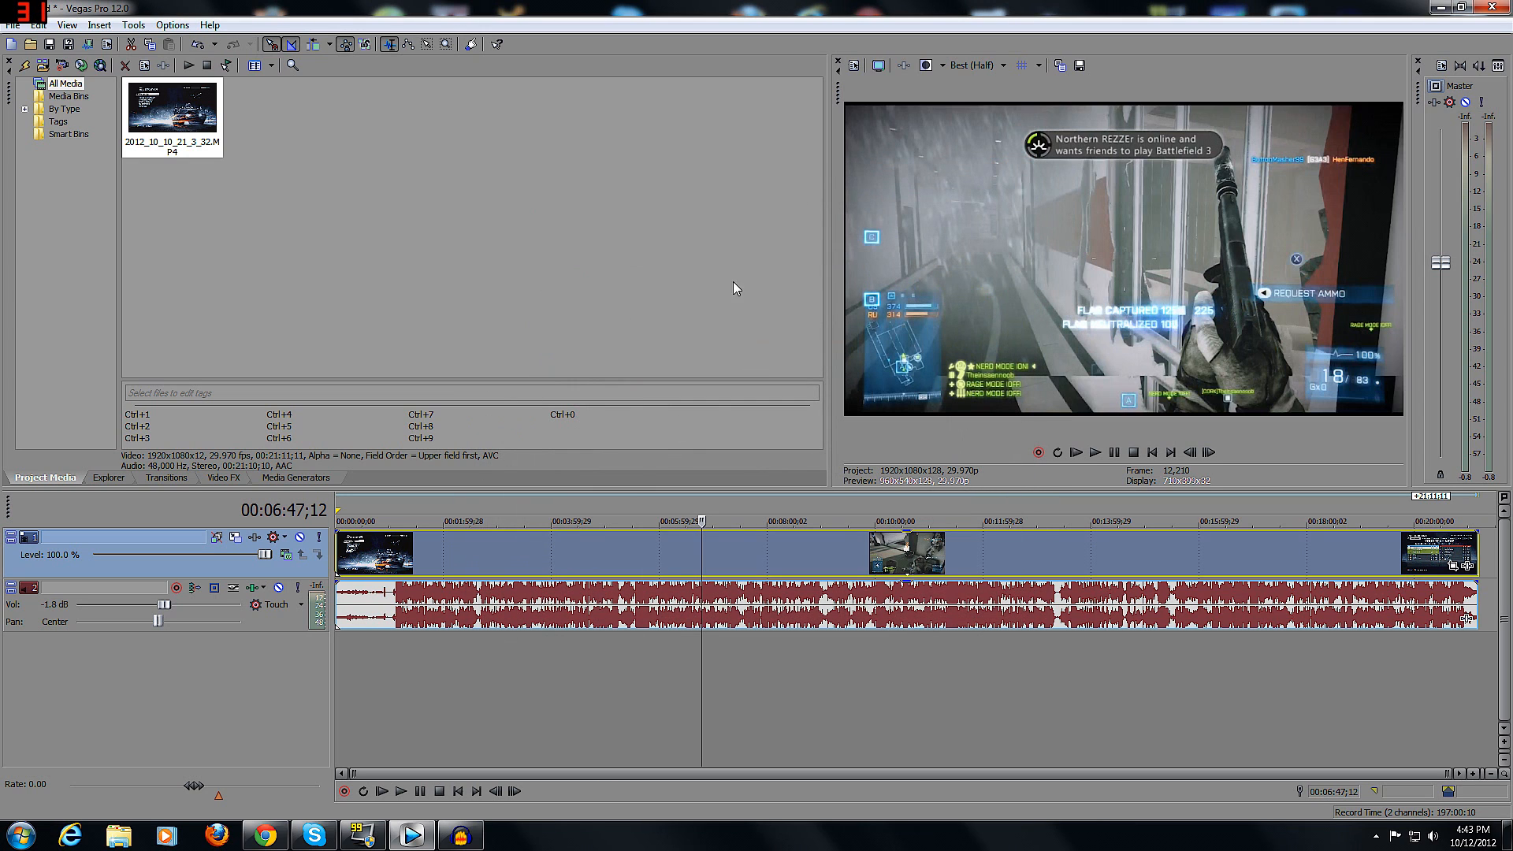